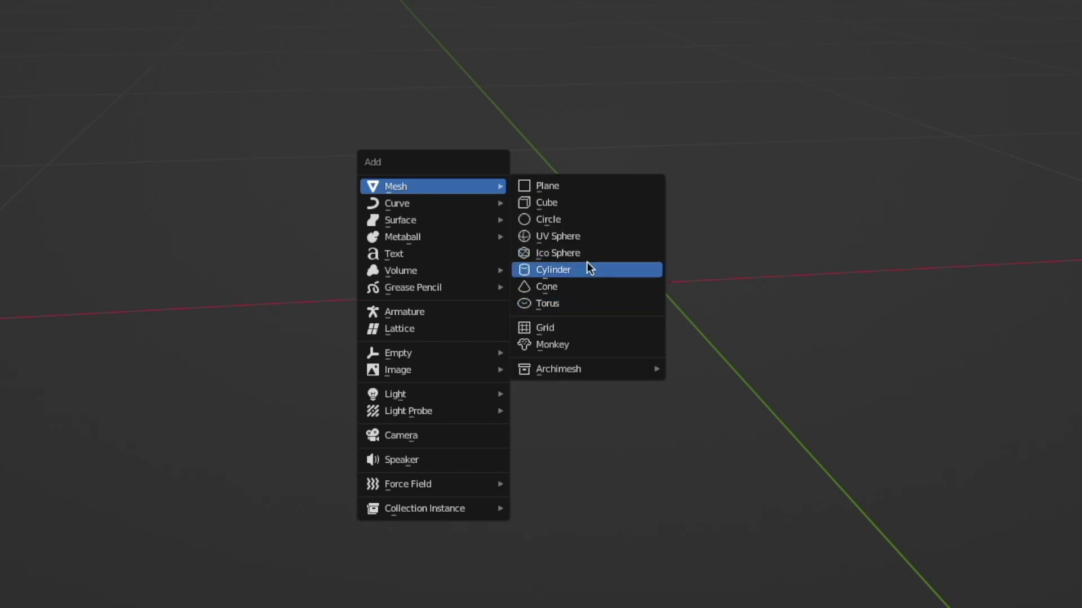
Add a 3-vertex cylinder and rotate it 90° about X to lay the prism on its side.
{"action": "left_click", "coordinate": [588, 264]}
{"action": "left_click", "coordinate": [235, 365]}
{"action": "type", "text": "3"}
{"action": "key", "text": "Return"}
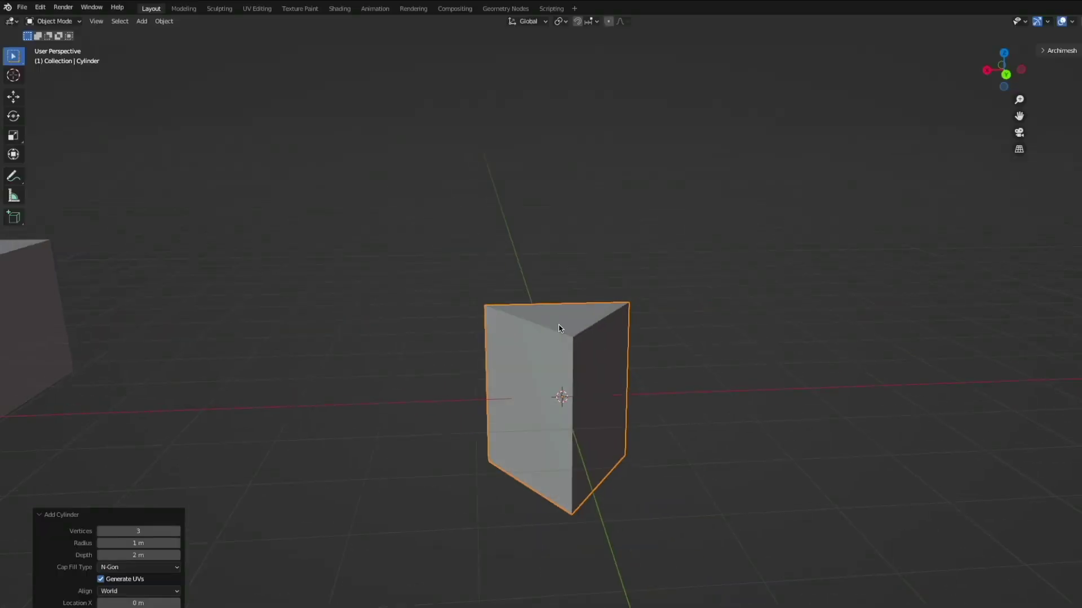
{"action": "type", "text": "rx90"}
{"action": "key", "text": "Return"}
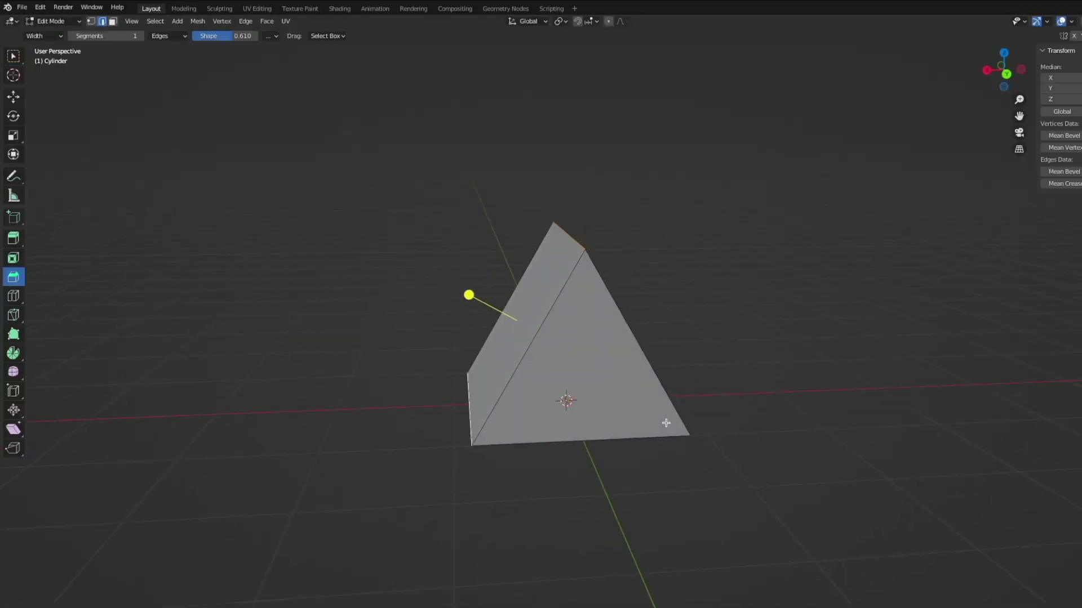
Bevel the two selected prism edges to round them off.
{"action": "middle_click_drag", "start_coordinate": [717, 425], "coordinate": [723, 423]}
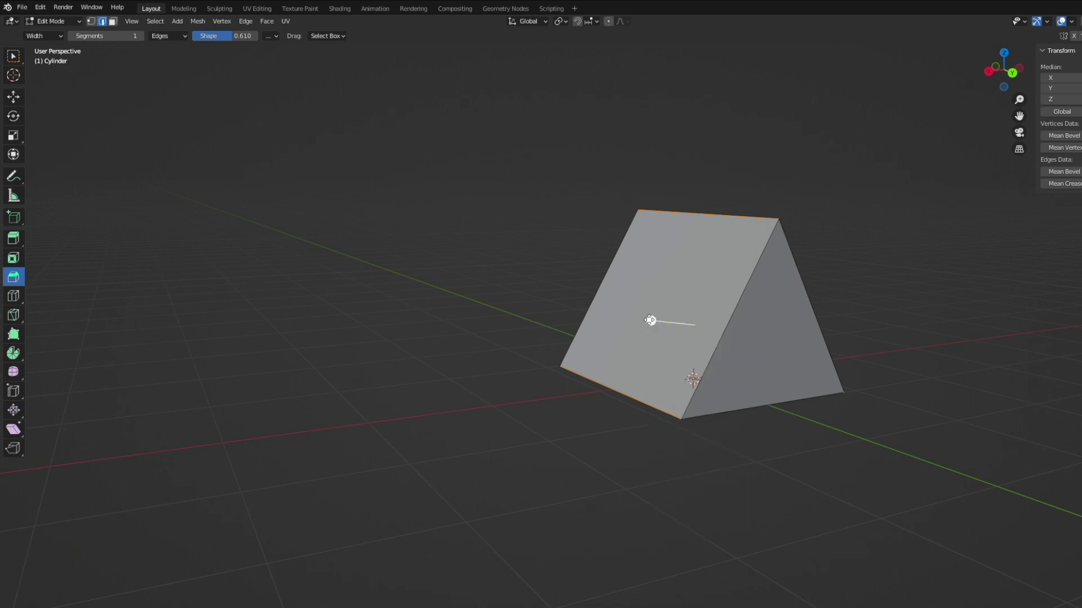
{"action": "left_click_drag", "start_coordinate": [650, 320], "coordinate": [619, 318]}
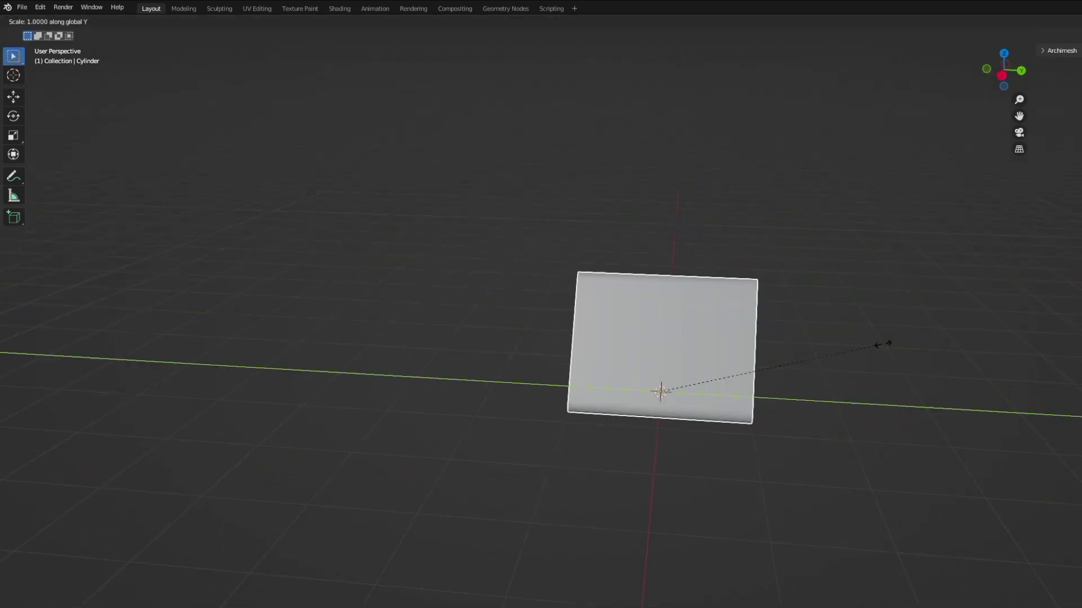
{"action": "key", "text": "s"}
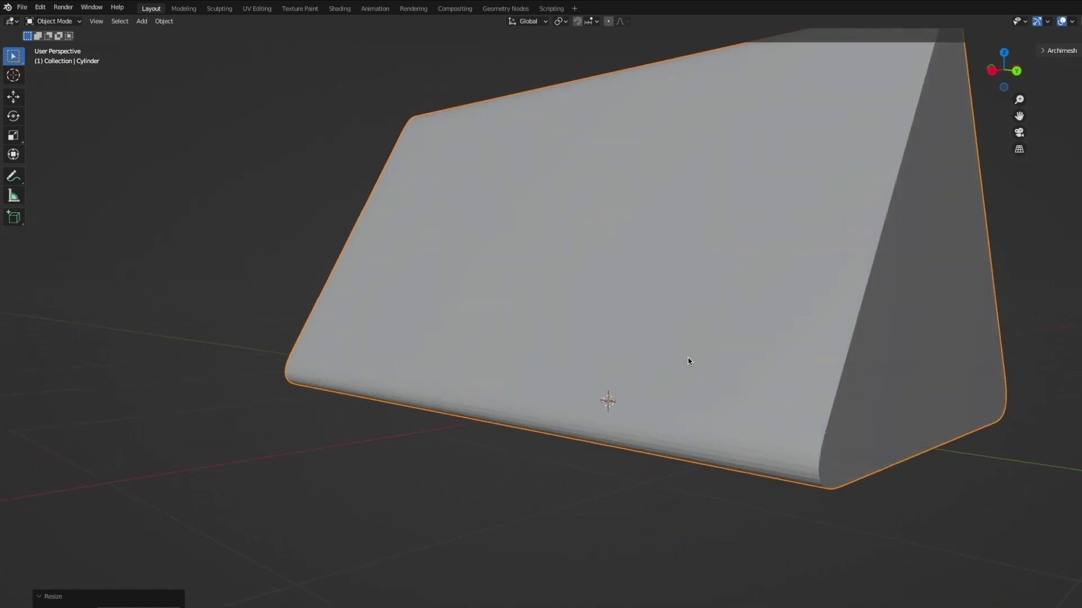
Apply Shade Smooth to the prism and inspect the result.
{"action": "right_click", "coordinate": [696, 281]}
{"action": "left_click", "coordinate": [665, 265]}
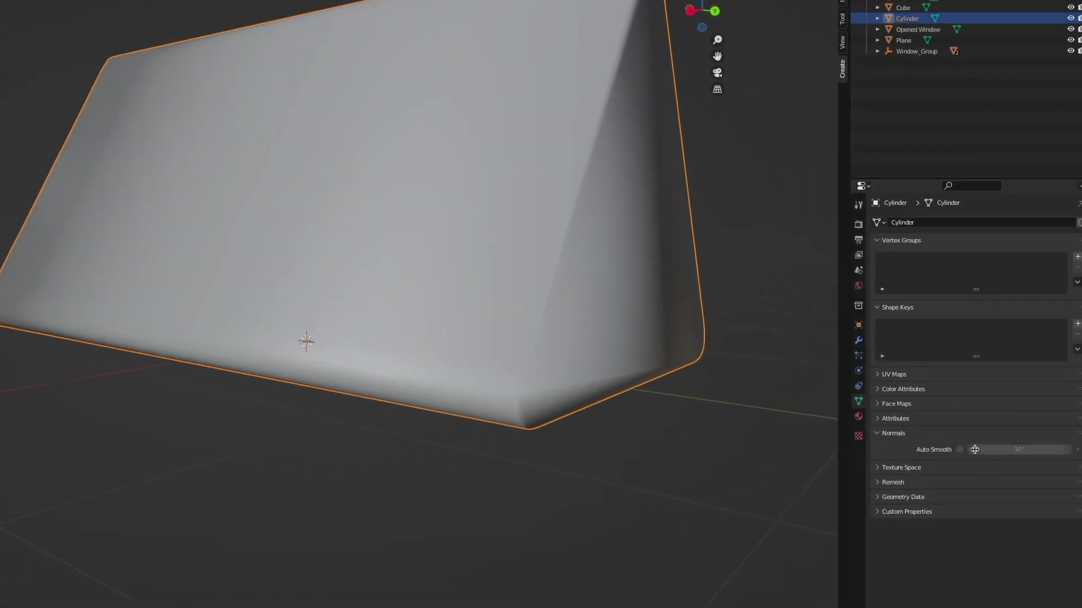
{"action": "left_click", "coordinate": [645, 464]}
{"action": "middle_click_drag", "start_coordinate": [645, 464], "coordinate": [550, 325]}
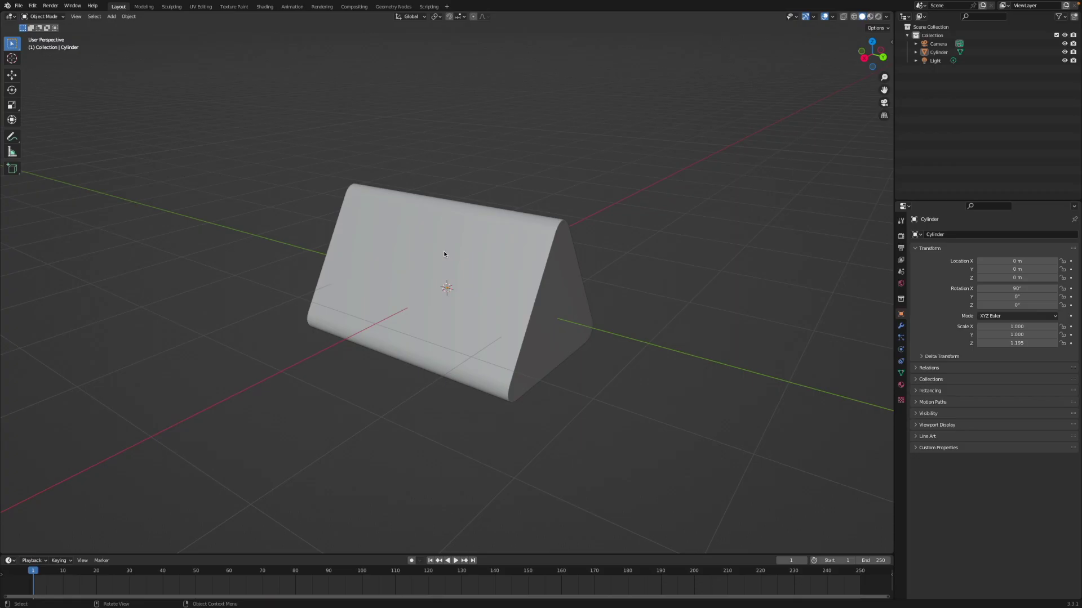
{"action": "left_click", "coordinate": [444, 251]}
{"action": "right_click", "coordinate": [444, 252]}
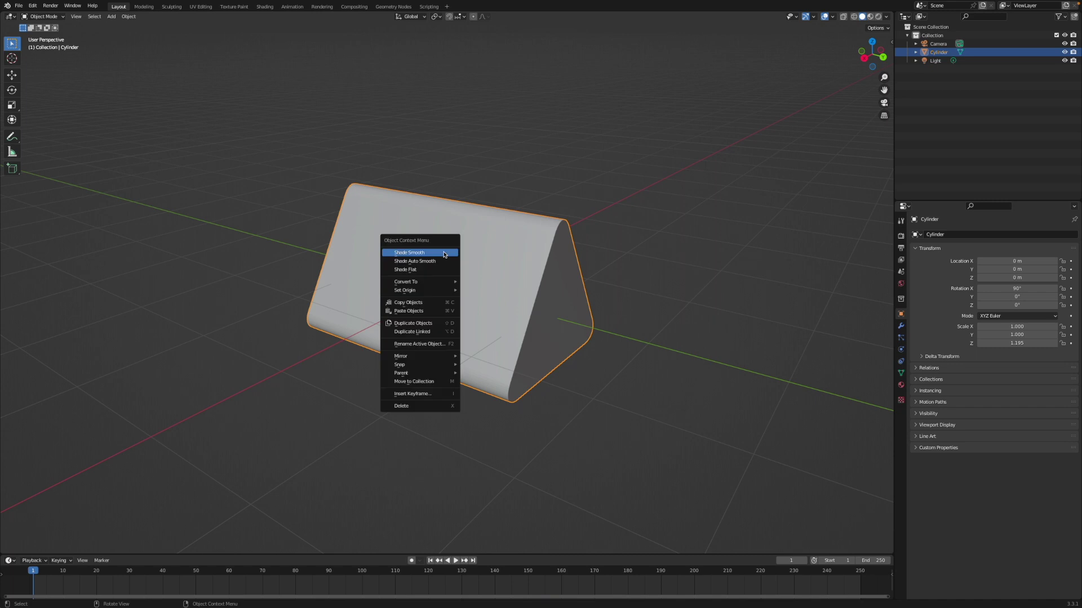
{"action": "left_click", "coordinate": [444, 253]}
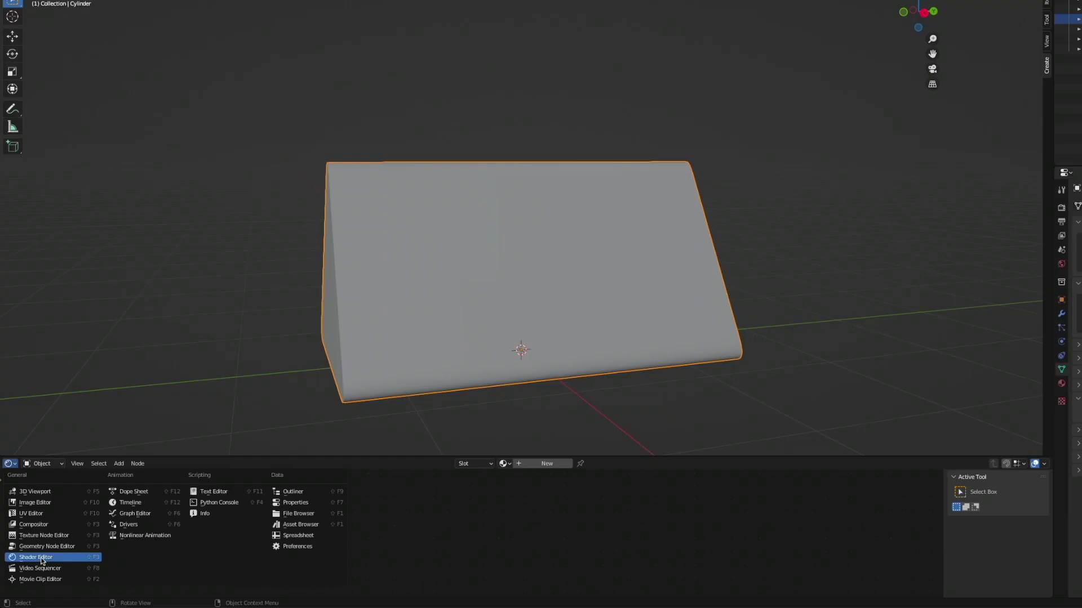
Turn the bottom area into an enlarged Shader Editor with all nodes in view.
{"action": "left_click", "coordinate": [48, 555]}
{"action": "left_click_drag", "start_coordinate": [656, 456], "coordinate": [623, 220]}
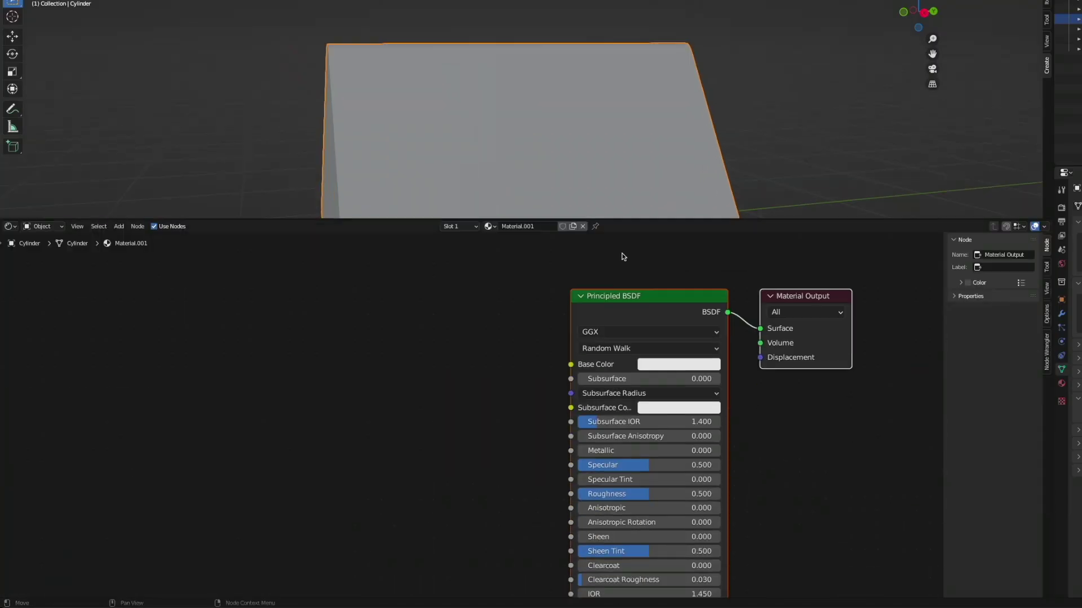
{"action": "key", "text": "Home"}
Drop the clock photo from the Desktop in as an Image Texture wired to Base Color.
{"action": "left_click", "coordinate": [98, 591]}
{"action": "left_click", "coordinate": [309, 110]}
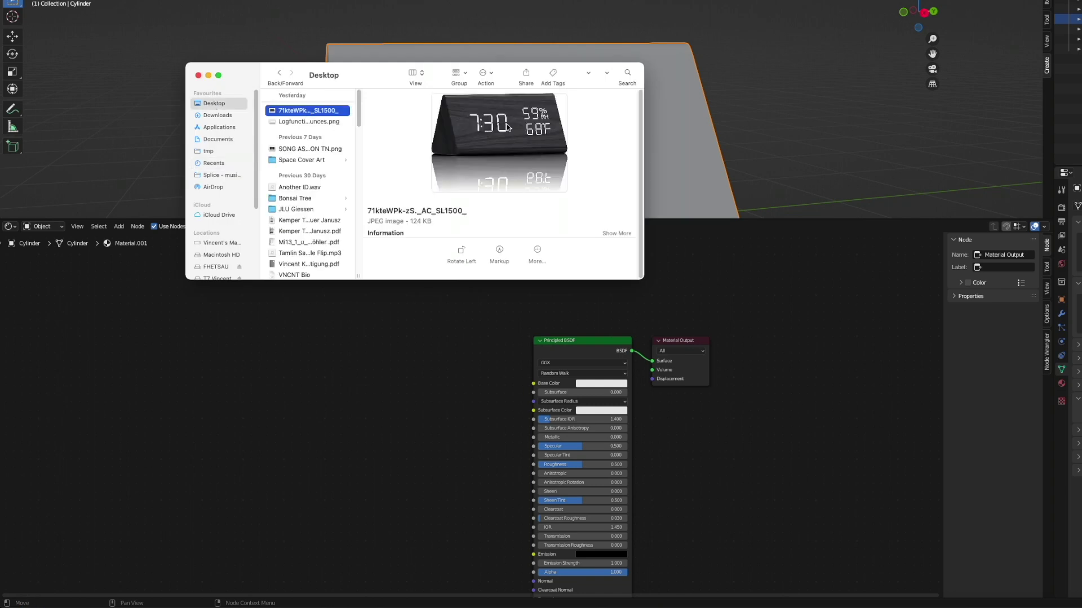
{"action": "left_click_drag", "start_coordinate": [310, 110], "coordinate": [389, 451]}
{"action": "left_click_drag", "start_coordinate": [450, 471], "coordinate": [538, 385]}
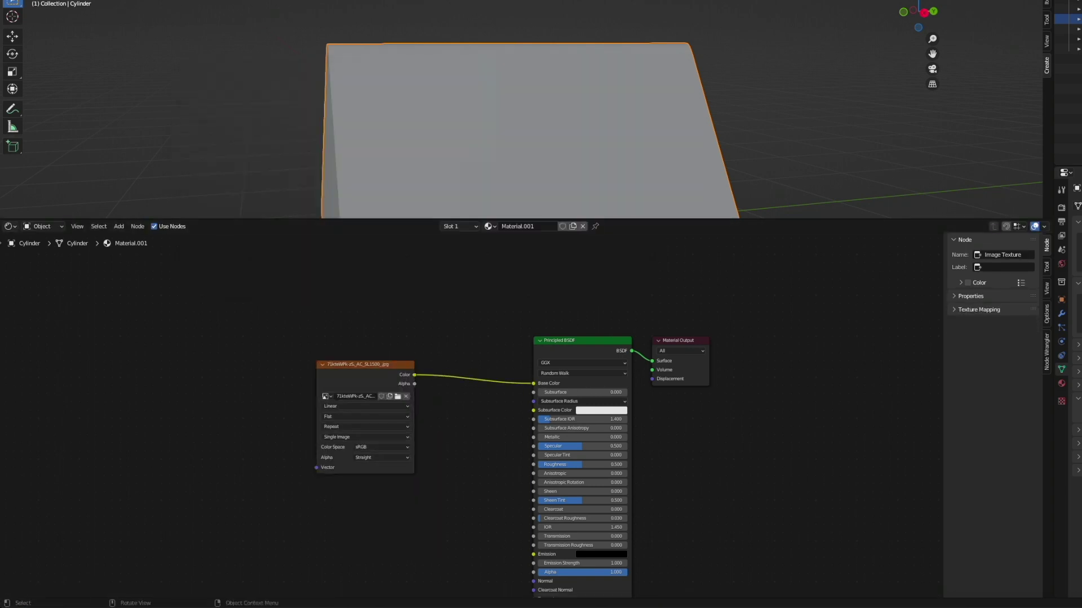
{"action": "scroll", "coordinate": [713, 109], "scroll_direction": "down", "scroll_amount": 3}
{"action": "scroll", "coordinate": [676, 104], "scroll_direction": "up", "scroll_amount": 5}
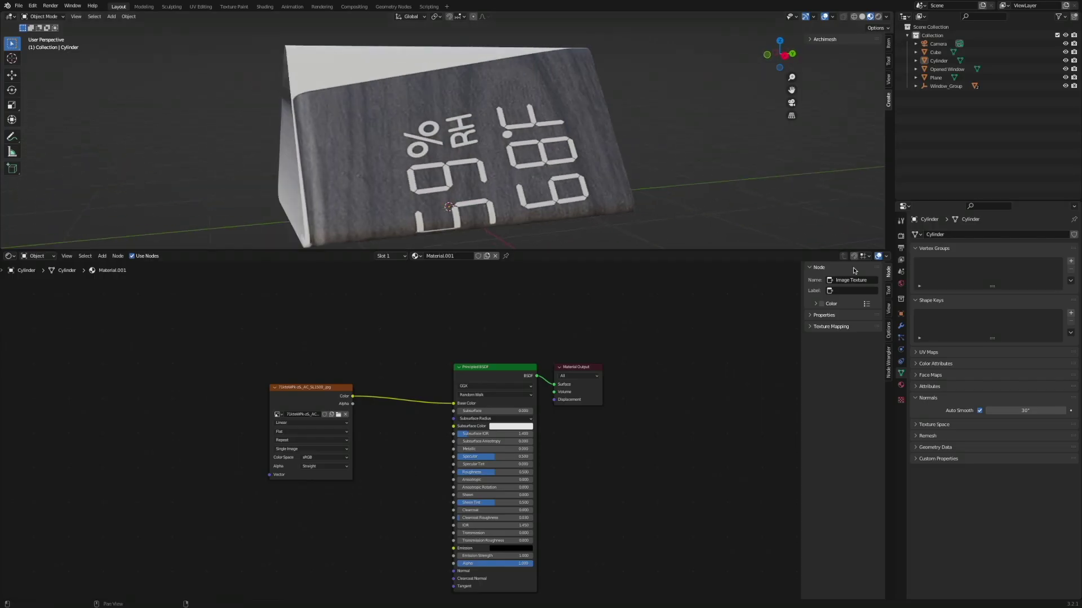
Split off an Image Editor beside the nodes showing 71kteWPk-zS._AC_SL1500_.jpg.
{"action": "left_click_drag", "start_coordinate": [891, 254], "coordinate": [344, 265]}
{"action": "left_click", "coordinate": [353, 255]}
{"action": "left_click", "coordinate": [375, 297]}
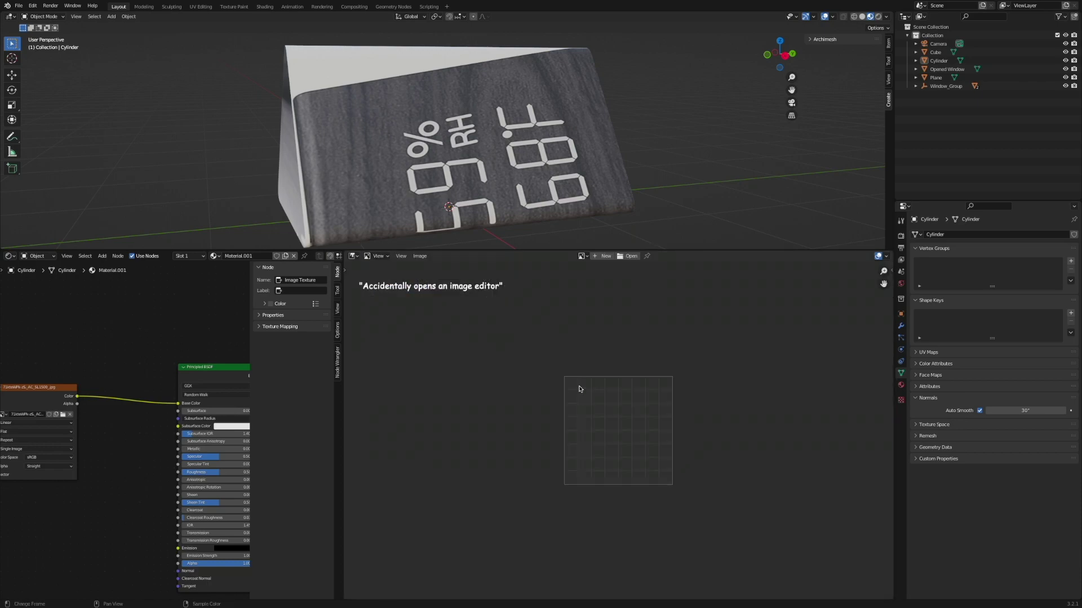
{"action": "left_click", "coordinate": [581, 256]}
{"action": "left_click", "coordinate": [598, 268]}
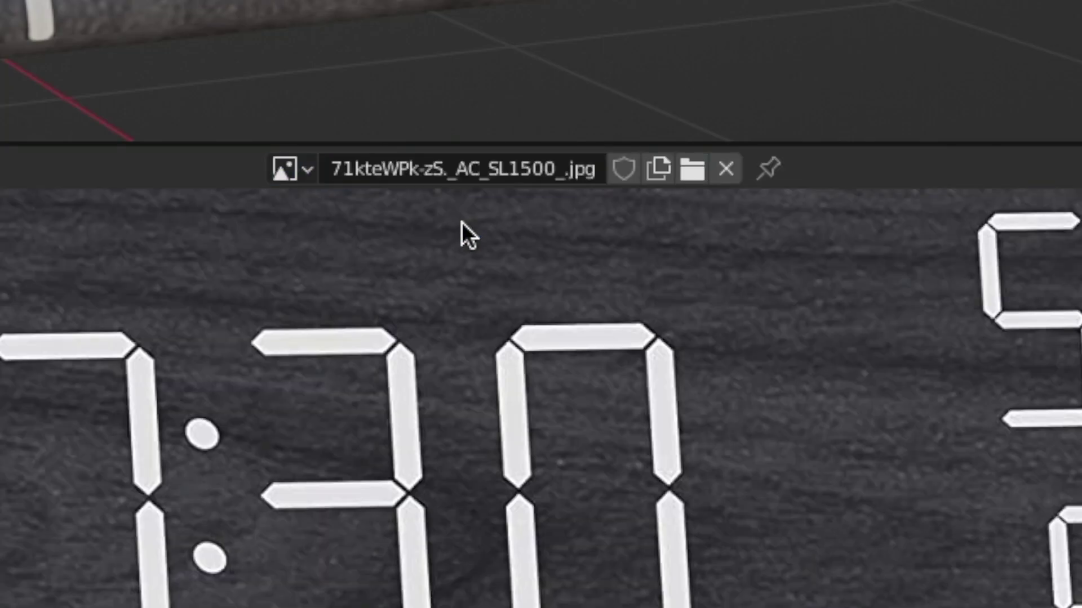
{"action": "scroll", "coordinate": [352, 491], "scroll_direction": "down", "scroll_amount": 5}
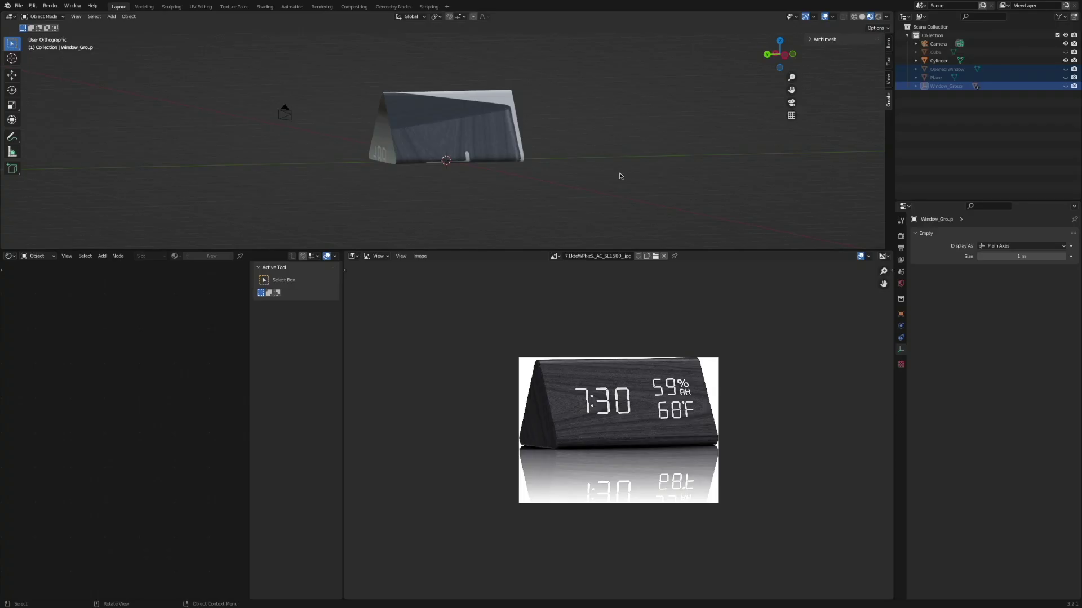
{"action": "scroll", "coordinate": [621, 176], "scroll_direction": "up", "scroll_amount": 4}
{"action": "middle_click_drag", "start_coordinate": [620, 176], "coordinate": [654, 195]}
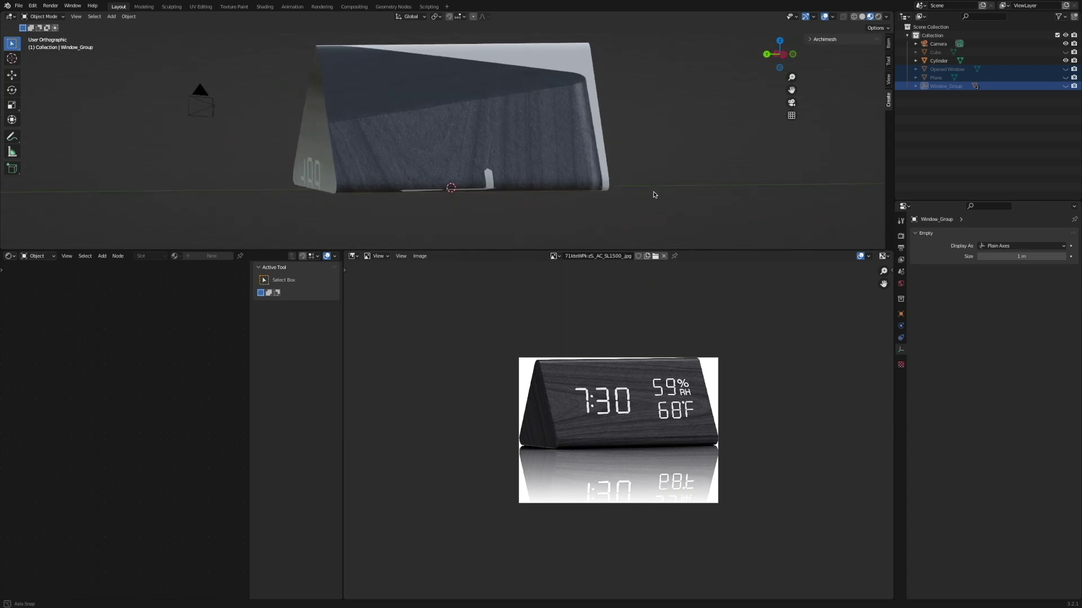
Project the prism's UVs from view (Bounds) in Edit Mode and switch to the UV Editor.
{"action": "left_click", "coordinate": [453, 146]}
{"action": "key", "text": "Tab"}
{"action": "key", "text": "u"}
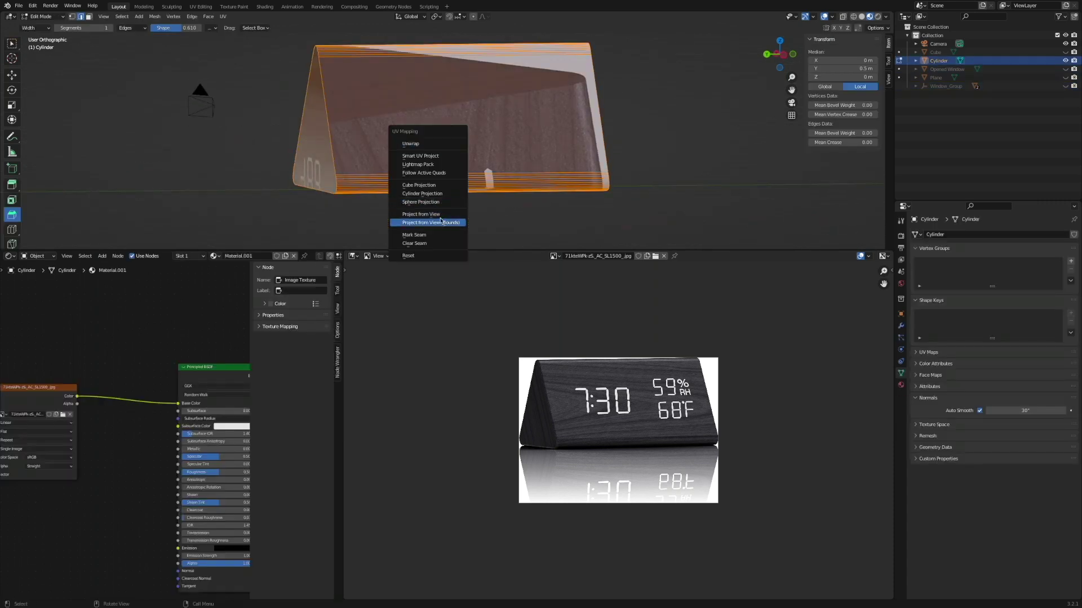
{"action": "left_click", "coordinate": [441, 222]}
{"action": "left_click", "coordinate": [363, 260]}
{"action": "left_click", "coordinate": [372, 306]}
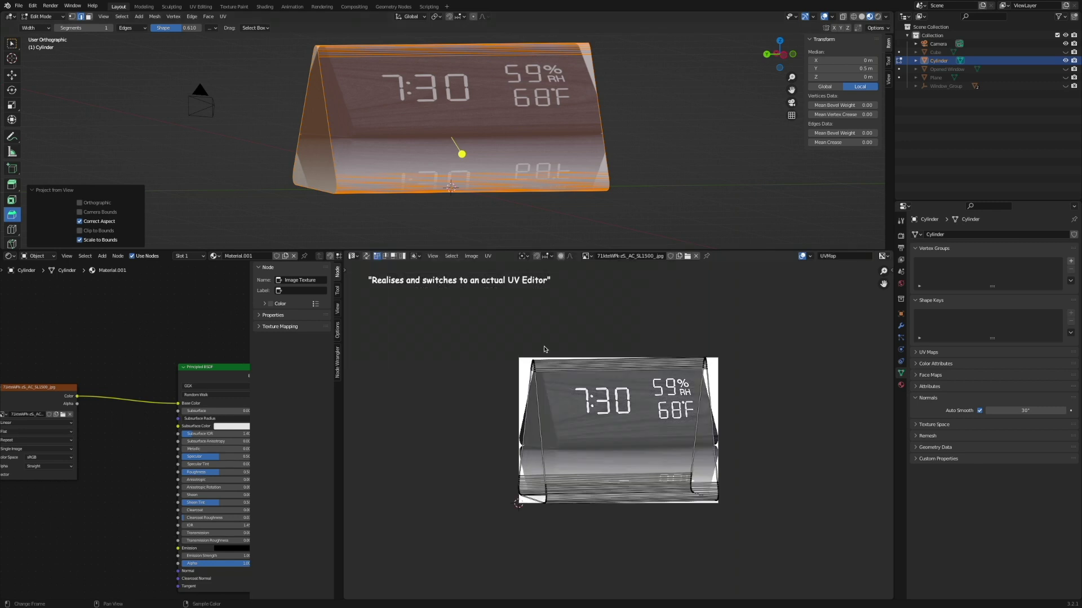
Scale the UV island along X and move it so the front shows 7:30.
{"action": "key", "text": "a"}
{"action": "key", "text": "s"}
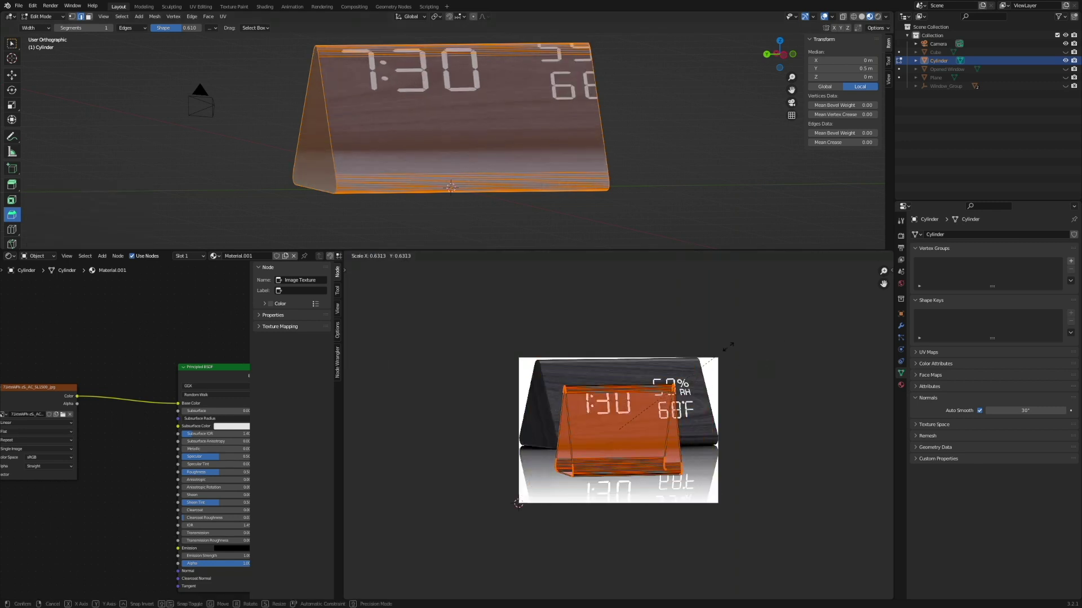
{"action": "key", "text": "x"}
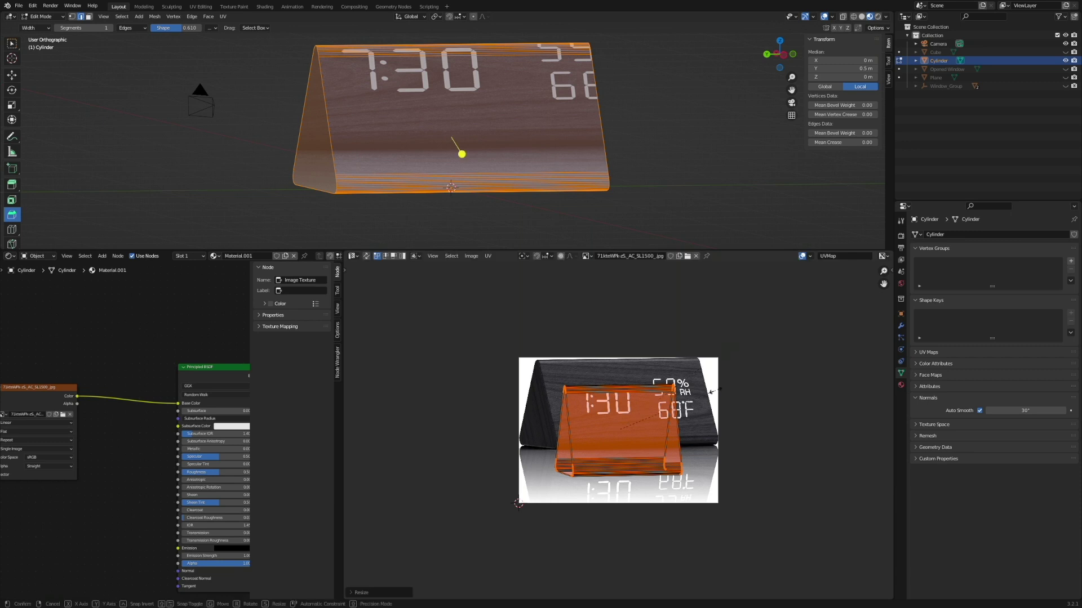
{"action": "left_click", "coordinate": [765, 390]}
{"action": "key", "text": "g"}
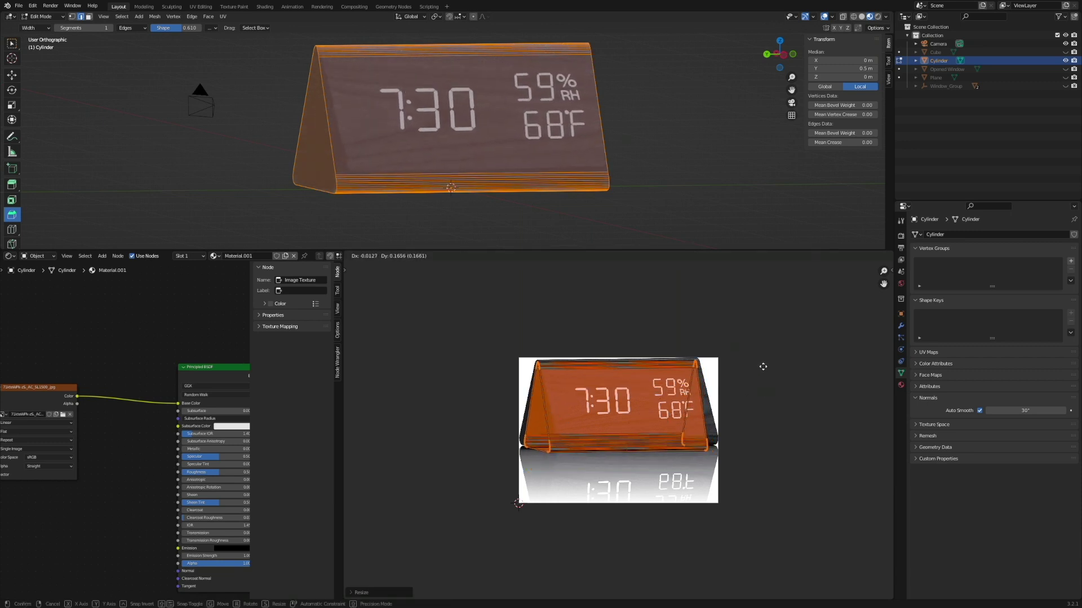
{"action": "left_click", "coordinate": [763, 367]}
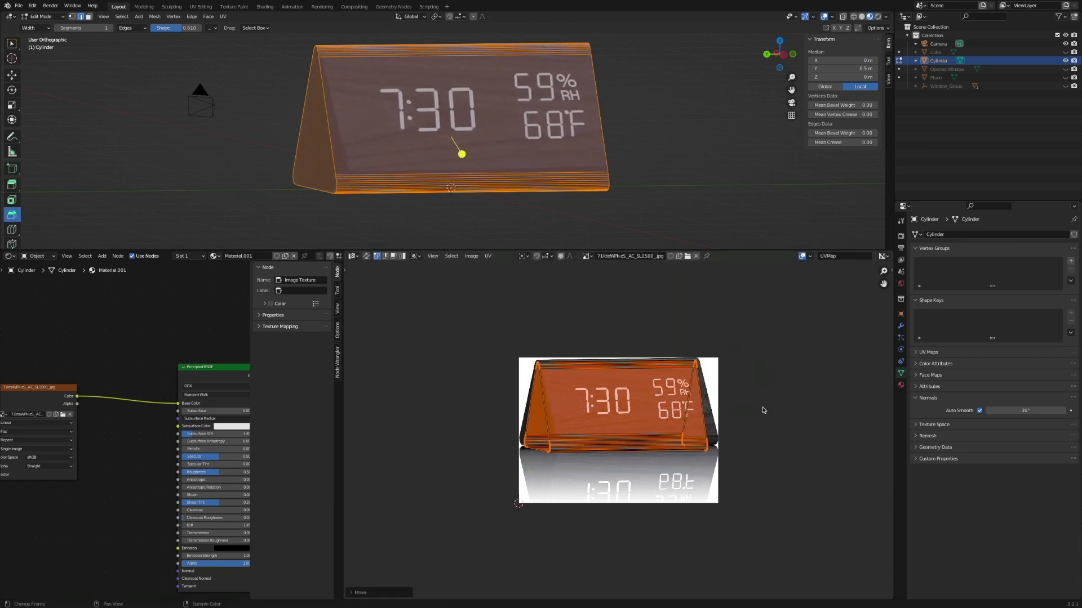
{"action": "scroll", "coordinate": [523, 435], "scroll_direction": "up", "scroll_amount": 3}
Reposition the top and bottom UV edge strips along the clock outline, then check the texture.
{"action": "key", "text": "t"}
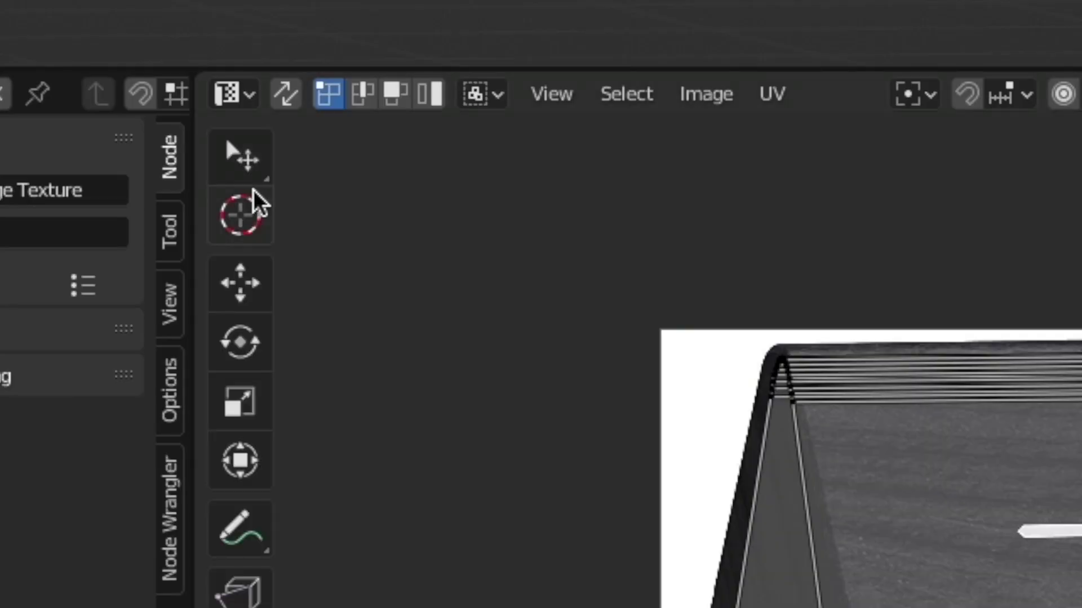
{"action": "key", "text": "w"}
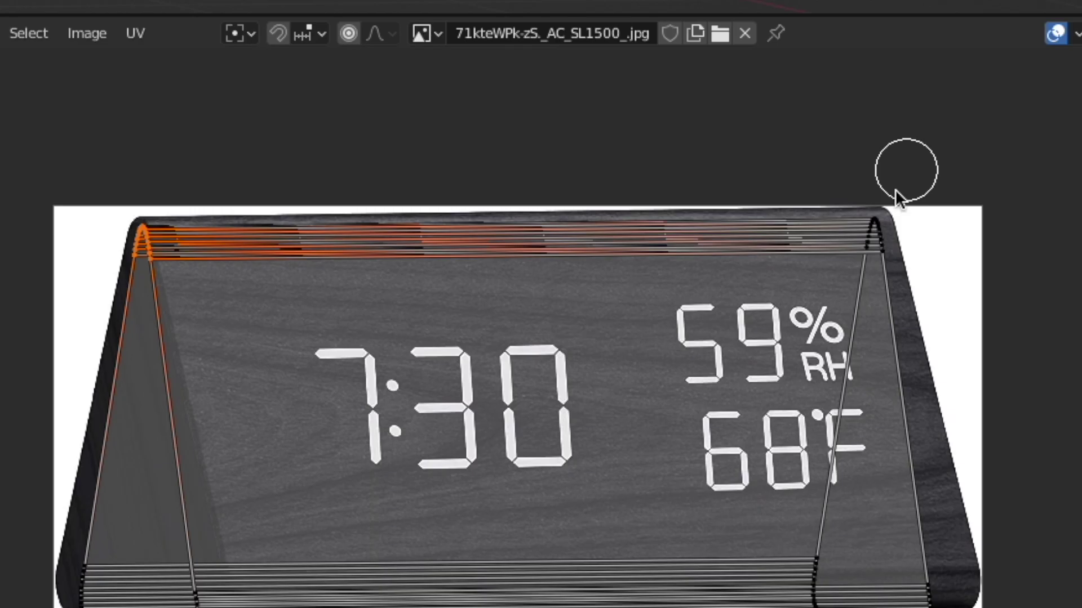
{"action": "key", "text": "ctrl+l"}
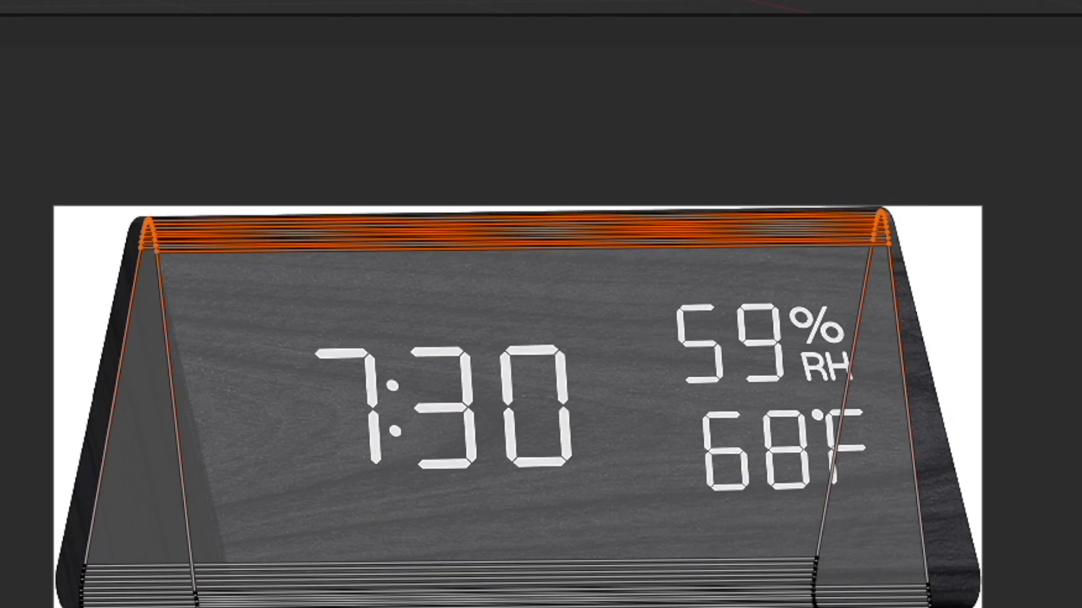
{"action": "key", "text": "s"}
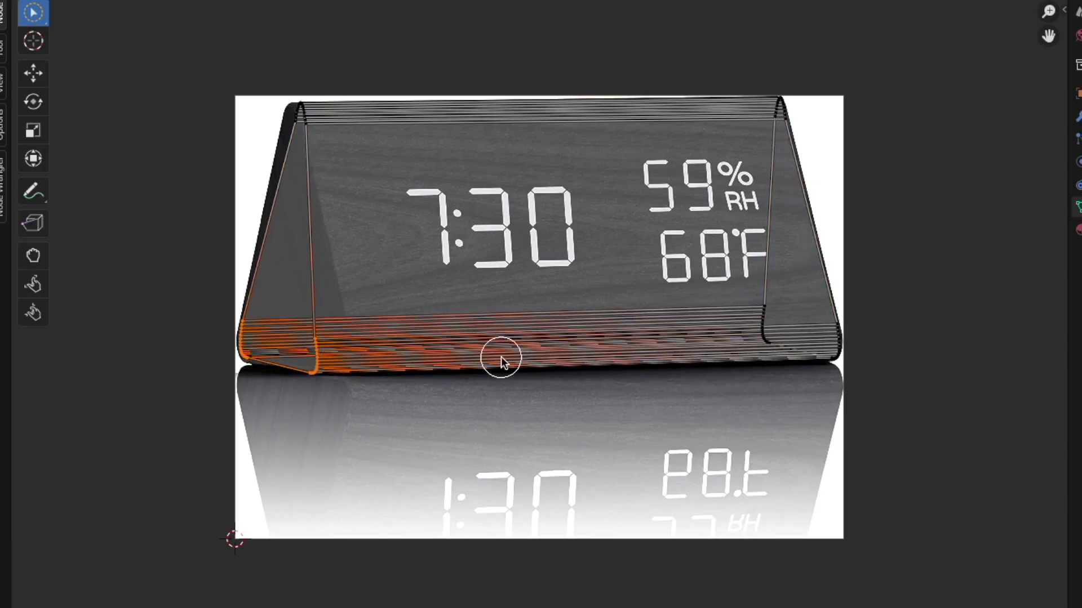
{"action": "key", "text": "Escape"}
{"action": "scroll", "coordinate": [313, 443], "scroll_direction": "up", "scroll_amount": 3}
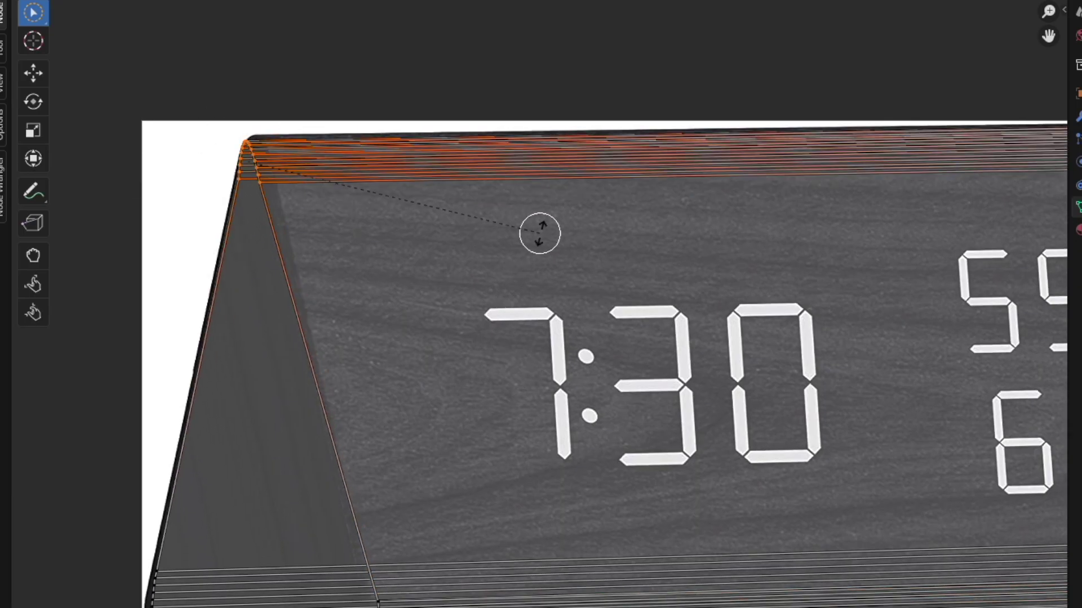
{"action": "middle_click_drag", "start_coordinate": [791, 270], "coordinate": [744, 87]}
{"action": "left_click", "coordinate": [108, 453]}
{"action": "middle_click_drag", "start_coordinate": [108, 453], "coordinate": [671, 379]}
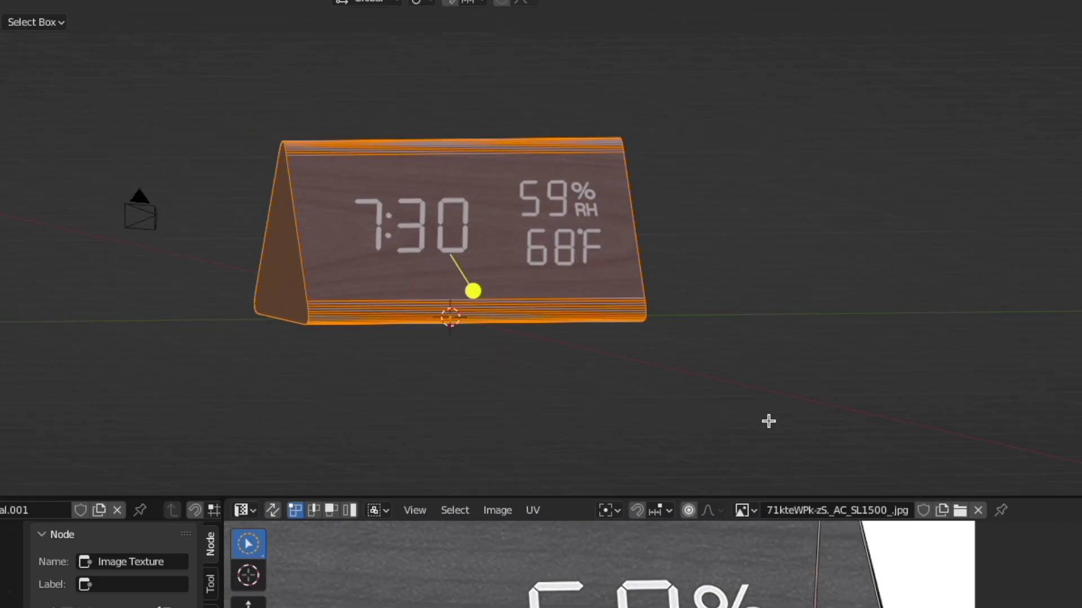
{"action": "key", "text": "Tab"}
{"action": "scroll", "coordinate": [415, 300], "scroll_direction": "up", "scroll_amount": 3}
{"action": "middle_click_drag", "start_coordinate": [415, 299], "coordinate": [483, 311]}
Project the back face's UVs from the back view and place them on the photo's side panel.
{"action": "key", "text": "Tab"}
{"action": "key", "text": "ctrl+KP_1"}
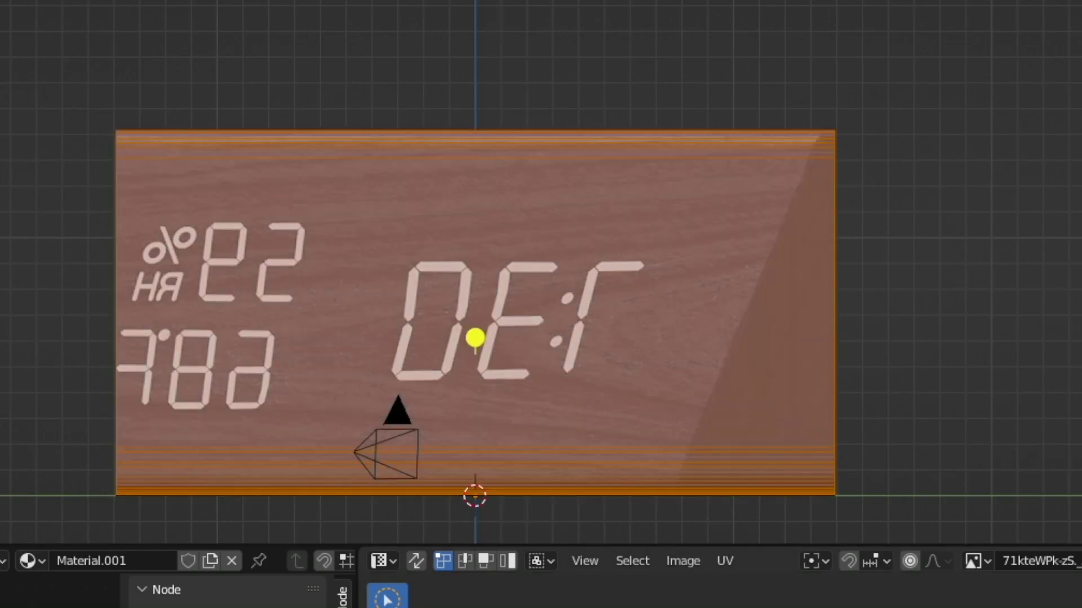
{"action": "key", "text": "u"}
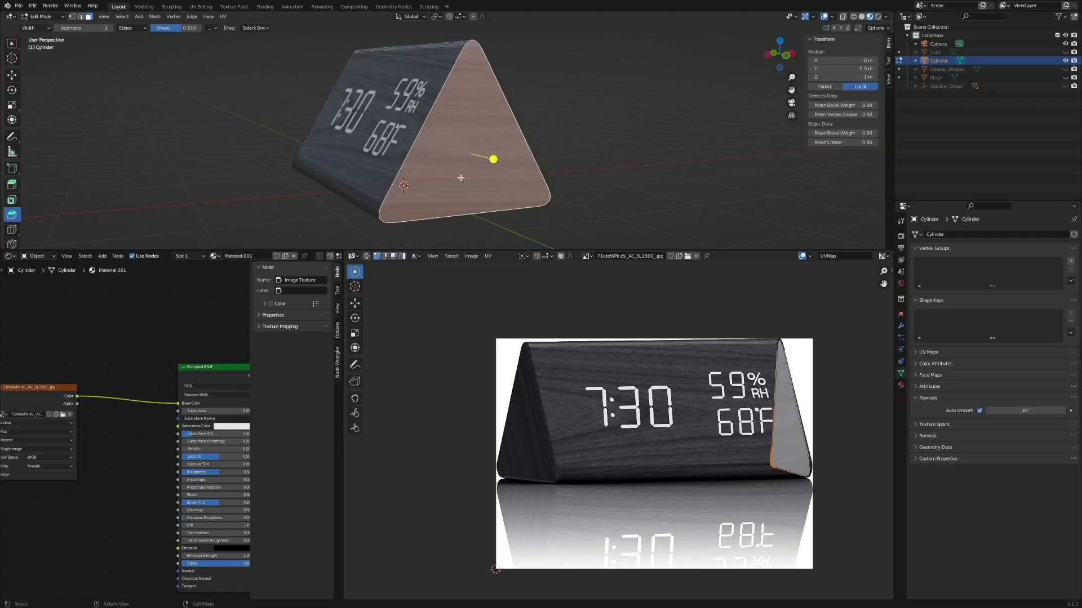
{"action": "left_click", "coordinate": [600, 388]}
Rotate the UV island, then show the clock's Object material in an enlarged node editor.
{"action": "key", "text": "r"}
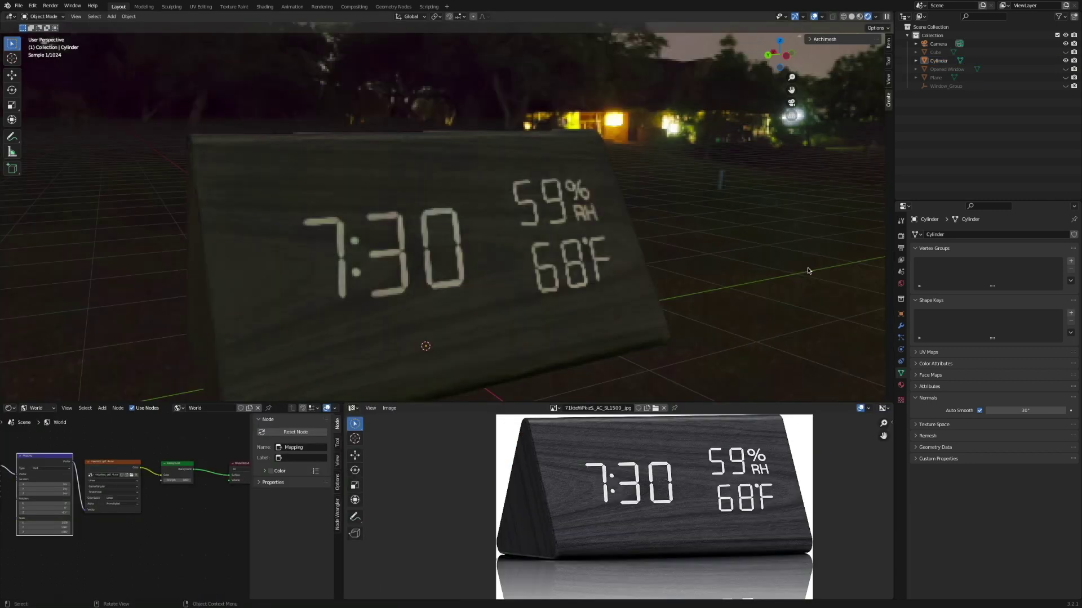
{"action": "left_click", "coordinate": [626, 338]}
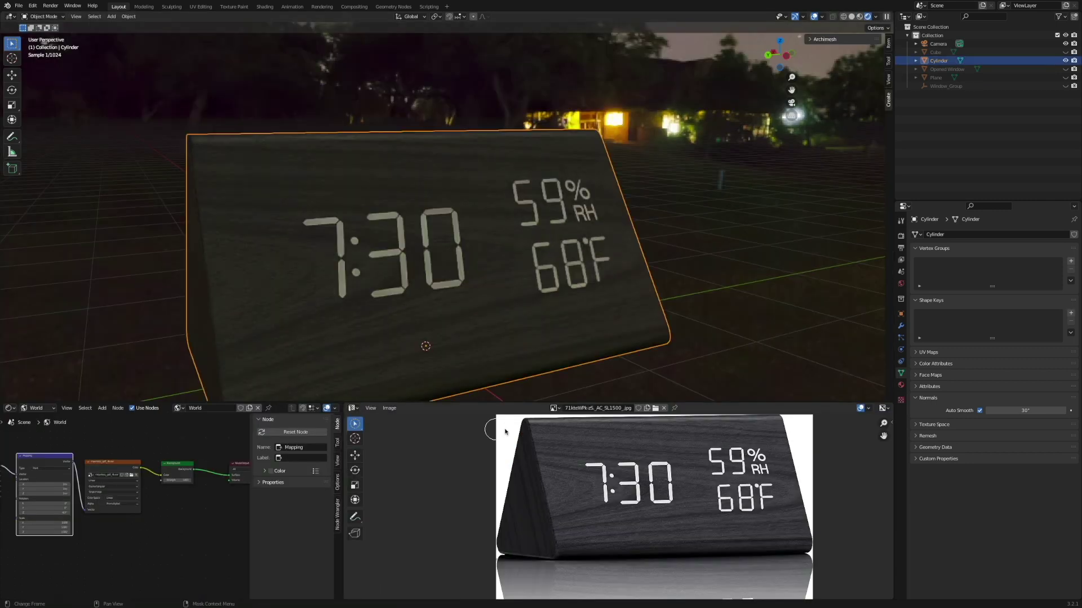
{"action": "left_click", "coordinate": [44, 409]}
{"action": "left_click", "coordinate": [36, 420]}
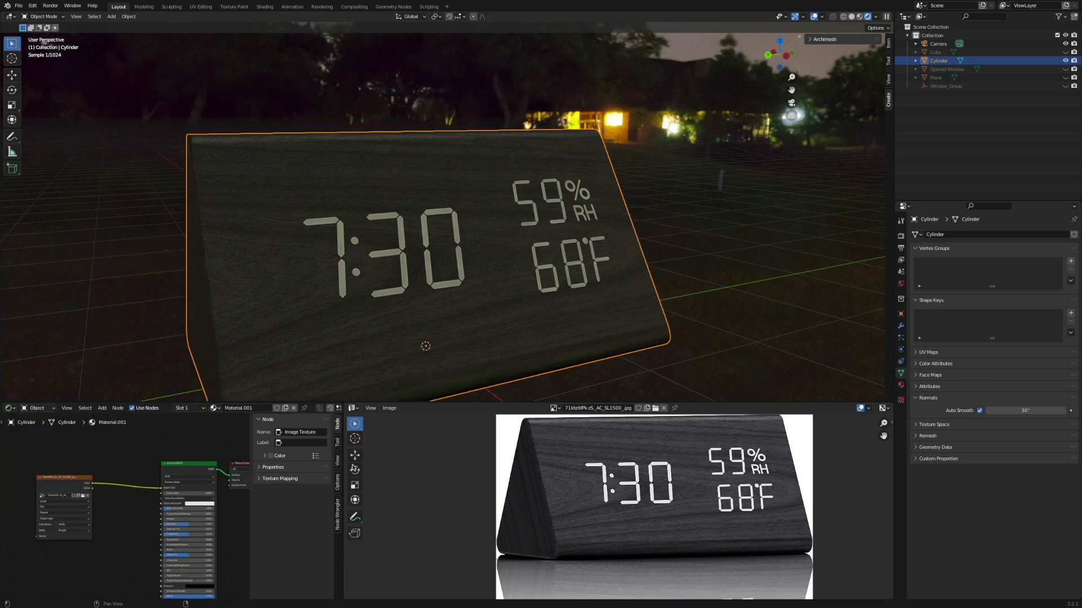
{"action": "left_click_drag", "start_coordinate": [341, 483], "coordinate": [663, 484]}
{"action": "left_click_drag", "start_coordinate": [512, 403], "coordinate": [513, 181]}
{"action": "scroll", "coordinate": [259, 302], "scroll_direction": "up", "scroll_amount": 2}
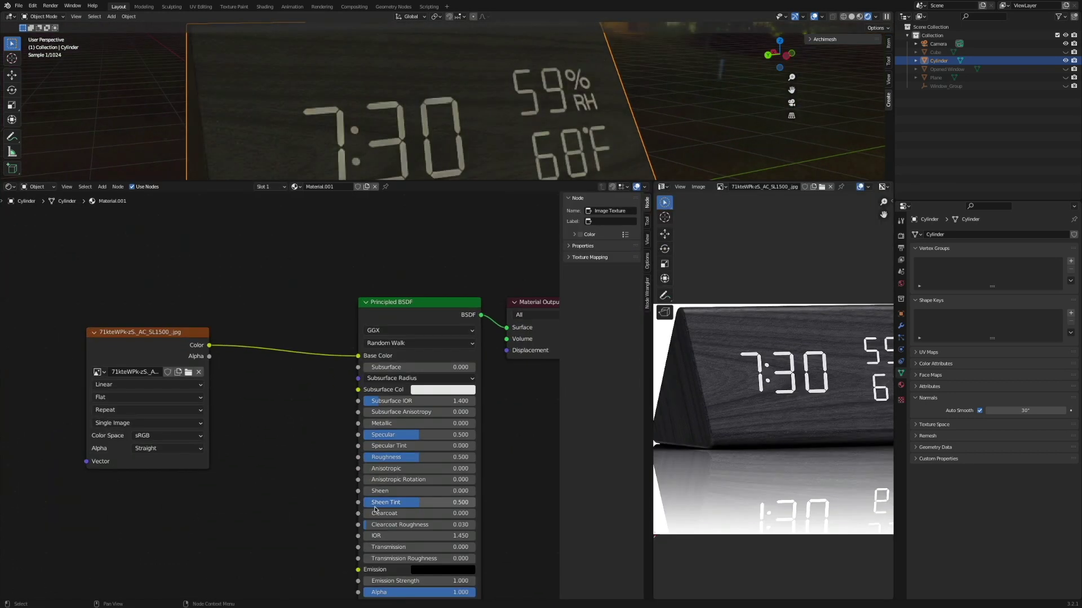
Add a ColorRamp feeding Emission, keep the image on Base Color, and set the black stop to 0.245.
{"action": "key", "text": "shift+a"}
{"action": "left_click", "coordinate": [133, 285]}
{"action": "key", "text": "Return"}
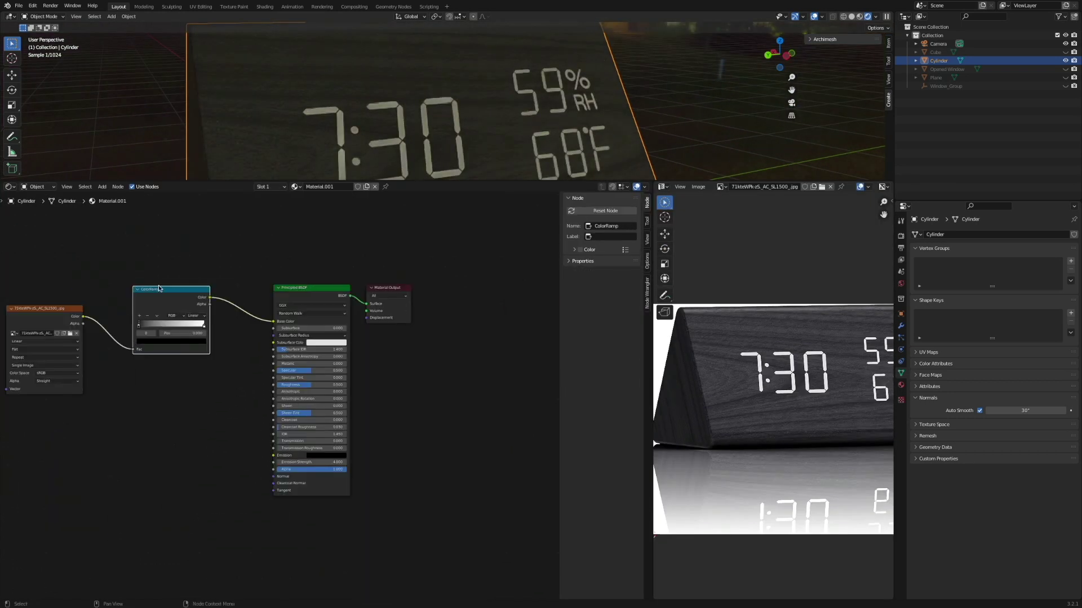
{"action": "left_click", "coordinate": [122, 340]}
{"action": "left_click_drag", "start_coordinate": [84, 319], "coordinate": [273, 321]}
{"action": "left_click_drag", "start_coordinate": [197, 354], "coordinate": [206, 363]}
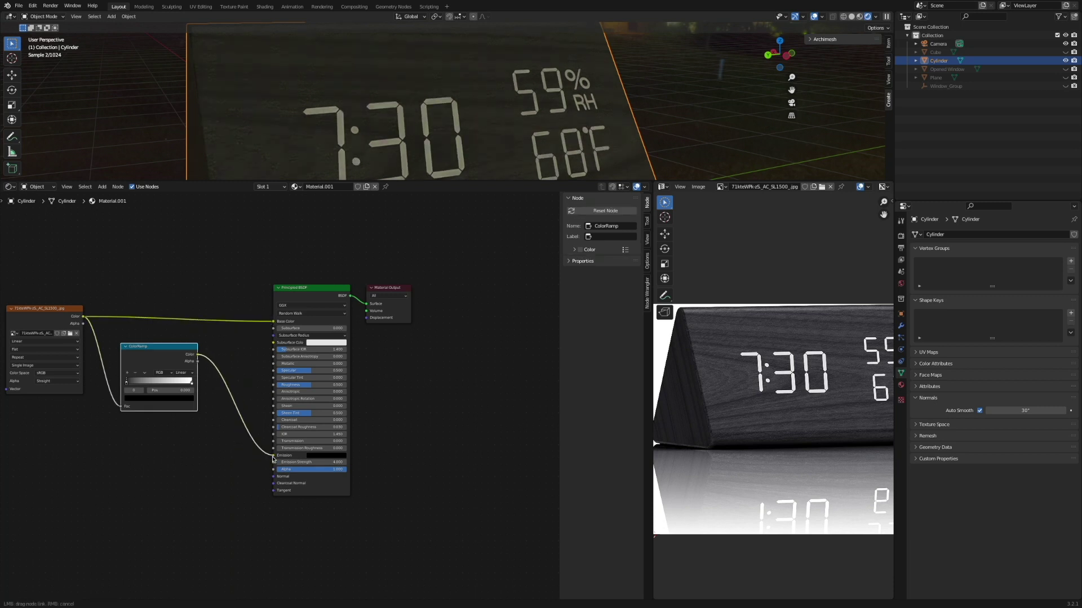
{"action": "left_click_drag", "start_coordinate": [273, 459], "coordinate": [274, 456]}
{"action": "left_click_drag", "start_coordinate": [159, 346], "coordinate": [188, 376]}
{"action": "left_click_drag", "start_coordinate": [156, 414], "coordinate": [171, 415]}
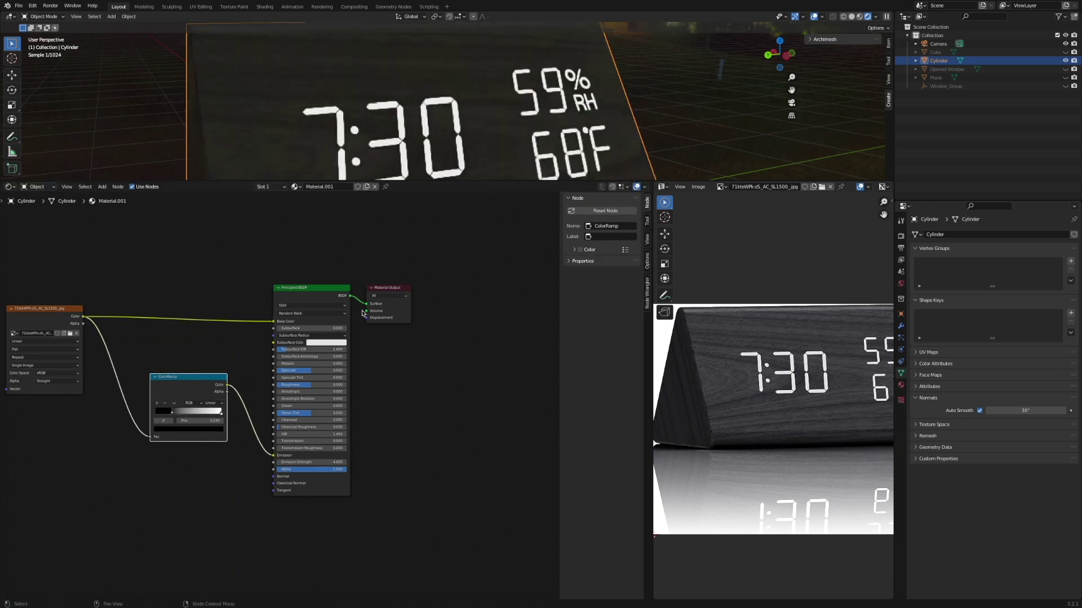
{"action": "scroll", "coordinate": [450, 102], "scroll_direction": "down", "scroll_amount": 6}
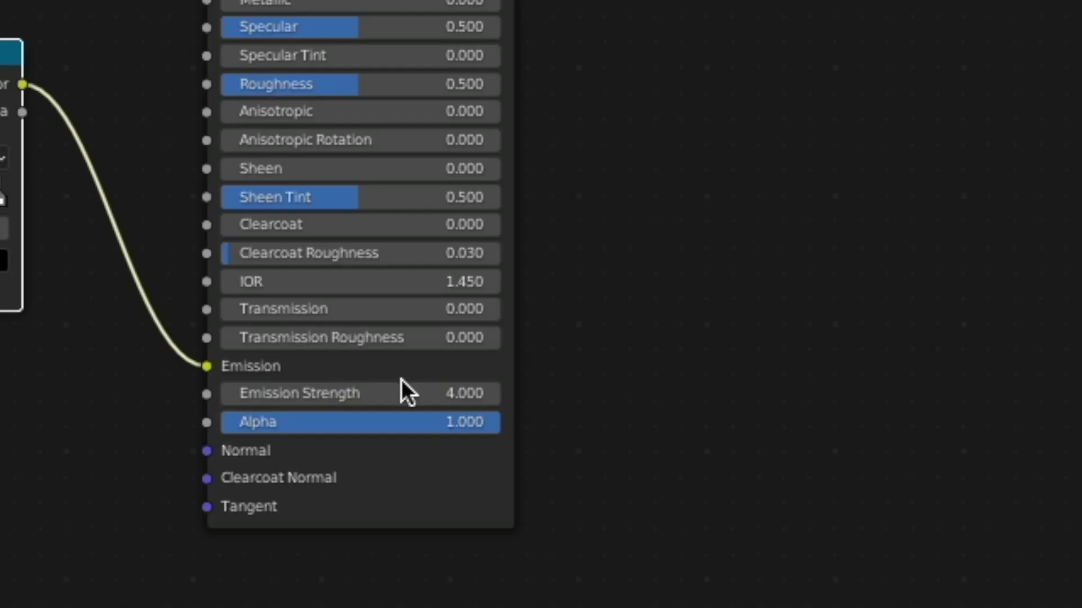
{"action": "left_click", "coordinate": [401, 386]}
Set the emission strength to 40 and open the clock texture's image options.
{"action": "type", "text": "40"}
{"action": "key", "text": "Return"}
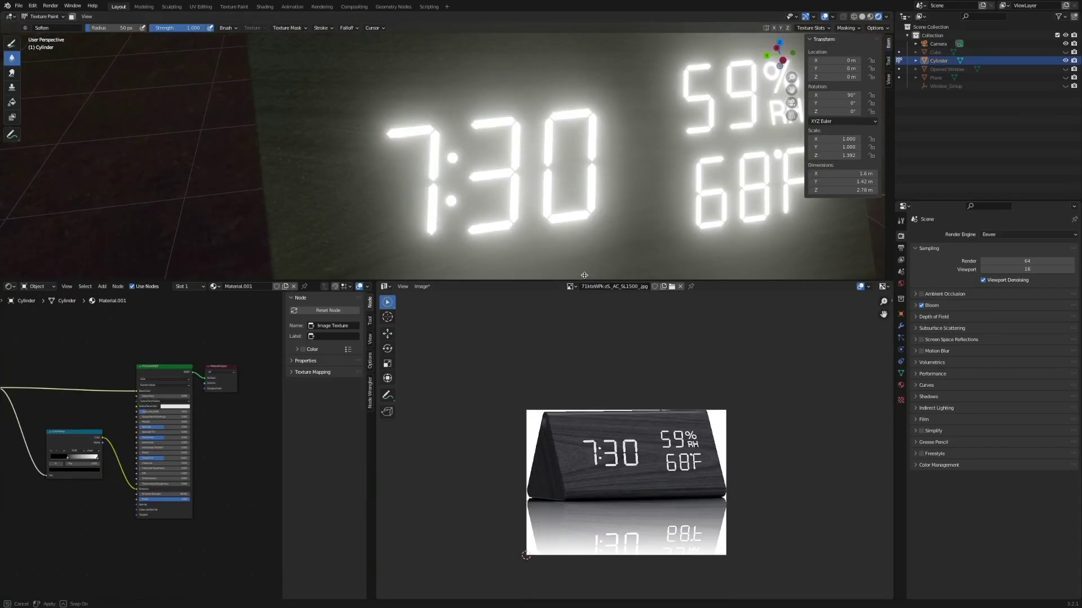
{"action": "scroll", "coordinate": [631, 490], "scroll_direction": "up", "scroll_amount": 3}
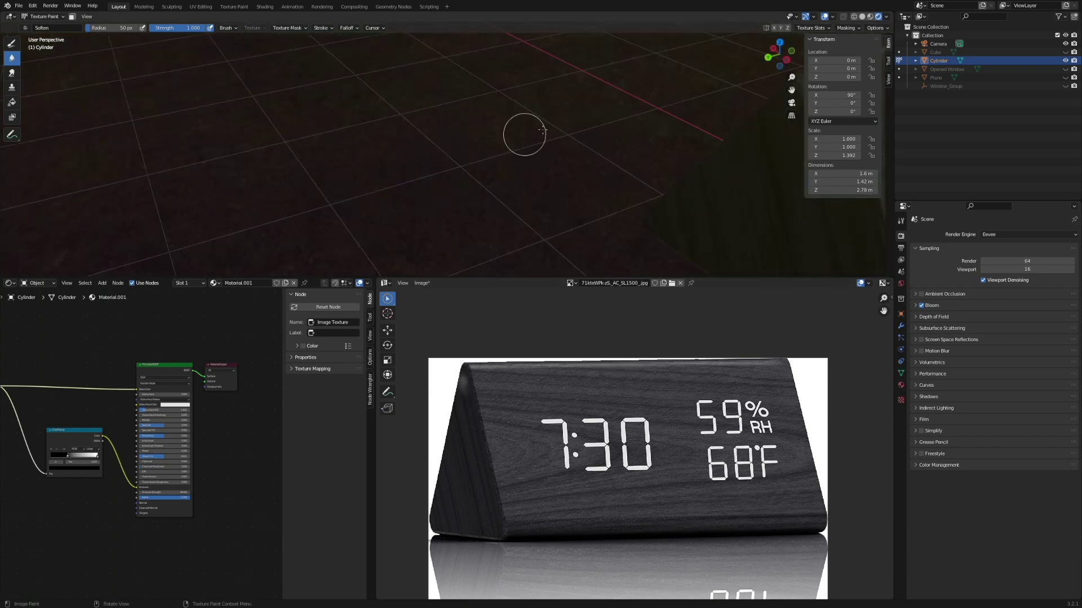
{"action": "middle_click_drag", "start_coordinate": [542, 130], "coordinate": [557, 137]}
{"action": "left_click", "coordinate": [422, 283]}
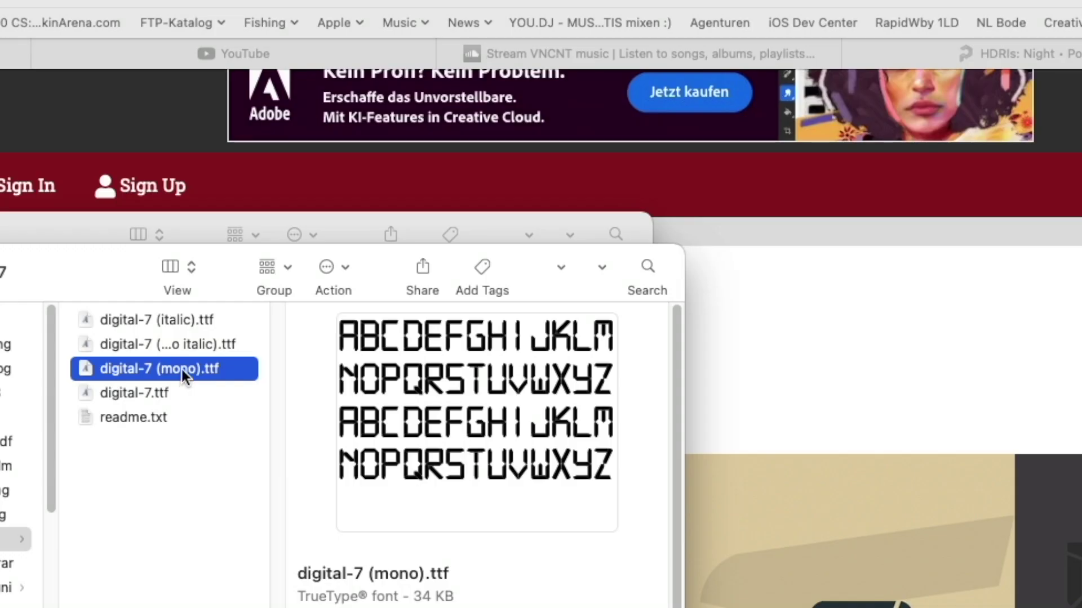
Install the Digital-7 Mono font, then paint out the 7 and colon on the clock texture.
{"action": "double_click", "coordinate": [182, 370]}
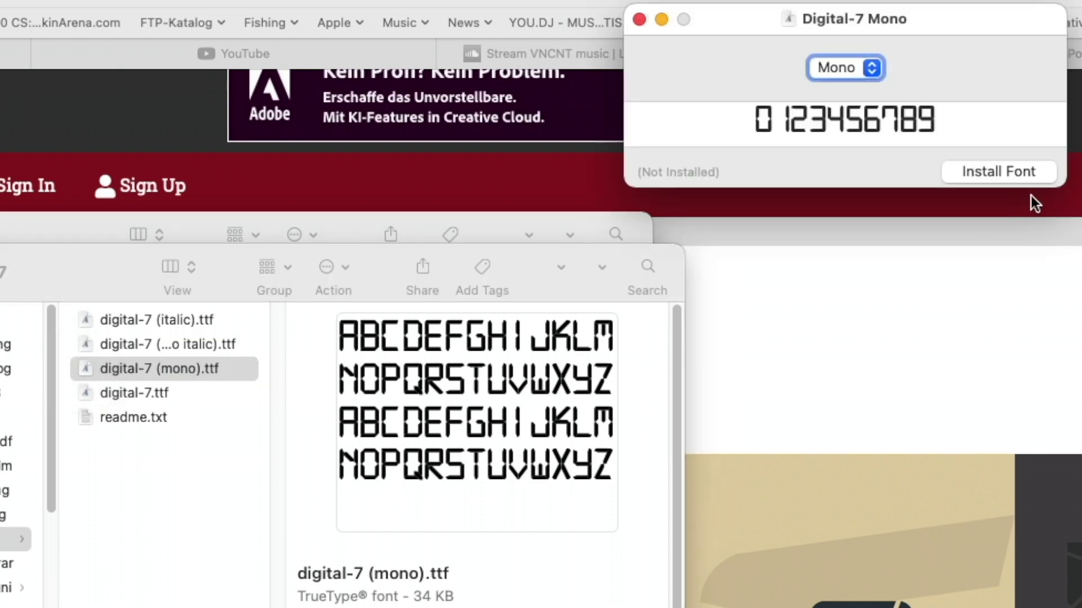
{"action": "left_click", "coordinate": [1008, 172]}
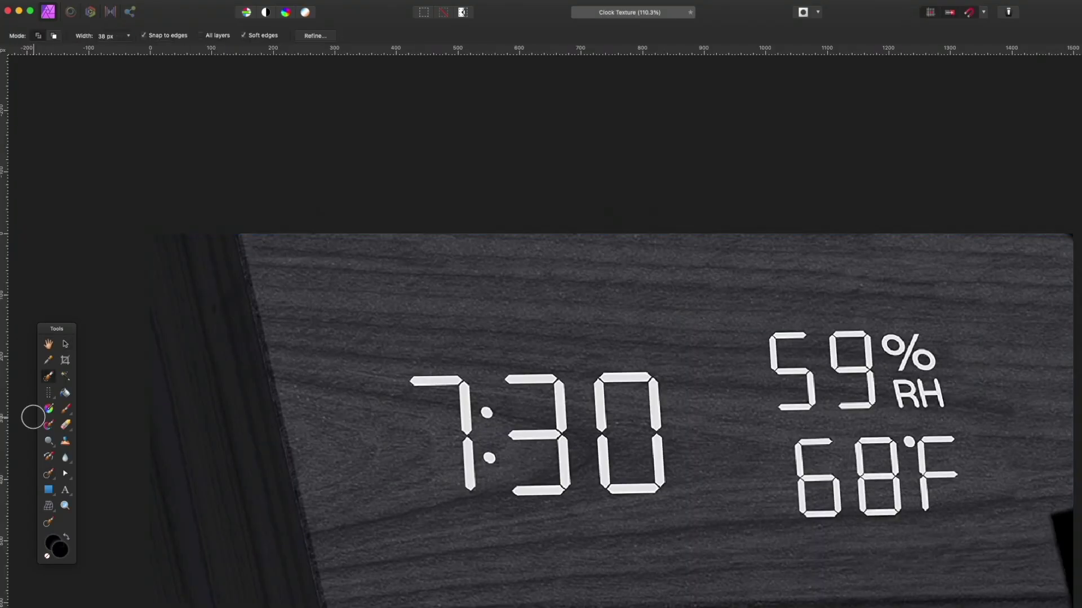
{"action": "left_click_drag", "start_coordinate": [411, 372], "coordinate": [471, 505]}
{"action": "mouse_move", "coordinate": [495, 389]}
{"action": "left_mouse_down"}
{"action": "mouse_move", "coordinate": [546, 377]}
{"action": "mouse_move", "coordinate": [637, 499]}
{"action": "left_mouse_up"}
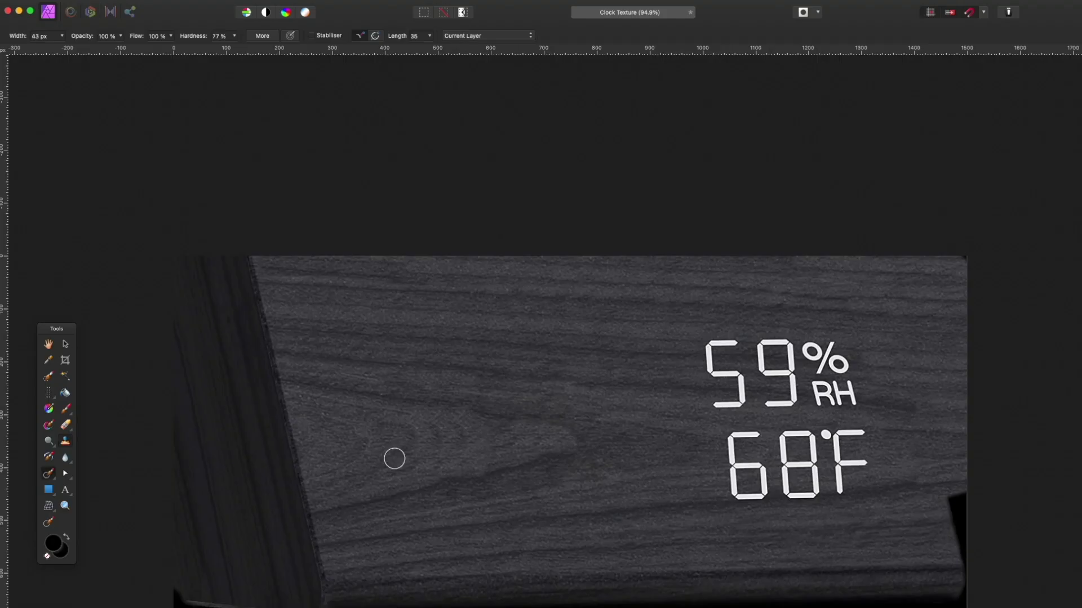
Paint out the 59%RH humidity and 68°F temperature readings on the clock texture.
{"action": "scroll", "coordinate": [648, 366], "scroll_direction": "up", "scroll_amount": 3}
{"action": "left_click_drag", "start_coordinate": [648, 339], "coordinate": [656, 403]}
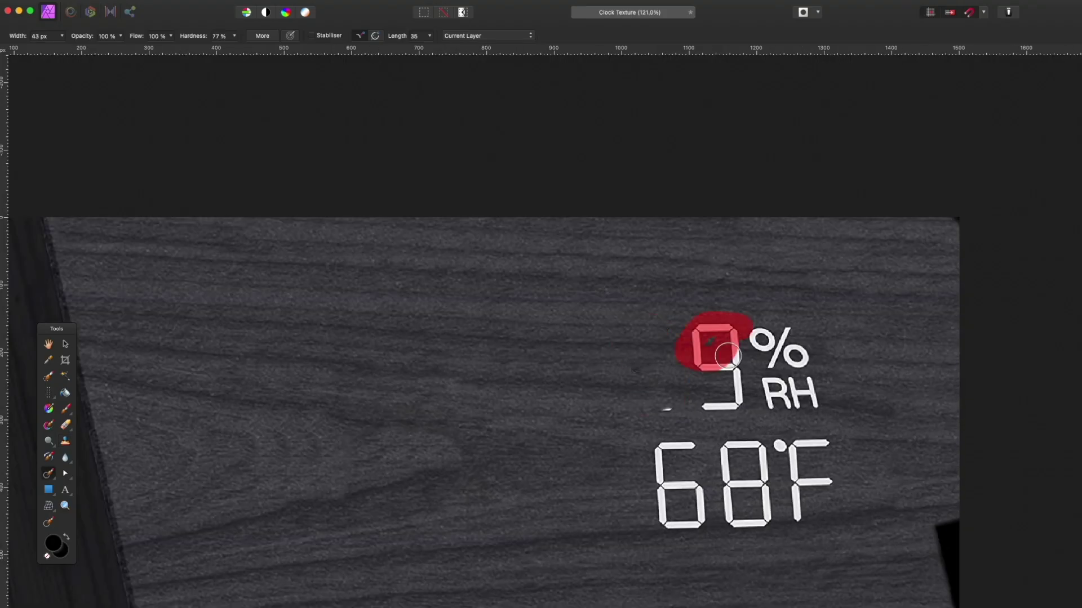
{"action": "left_click_drag", "start_coordinate": [699, 332], "coordinate": [727, 394]}
{"action": "left_click_drag", "start_coordinate": [755, 332], "coordinate": [812, 406]}
{"action": "left_click_drag", "start_coordinate": [664, 445], "coordinate": [676, 524]}
{"action": "left_click_drag", "start_coordinate": [721, 439], "coordinate": [709, 458]}
{"action": "scroll", "coordinate": [730, 410], "scroll_direction": "down", "scroll_amount": 4}
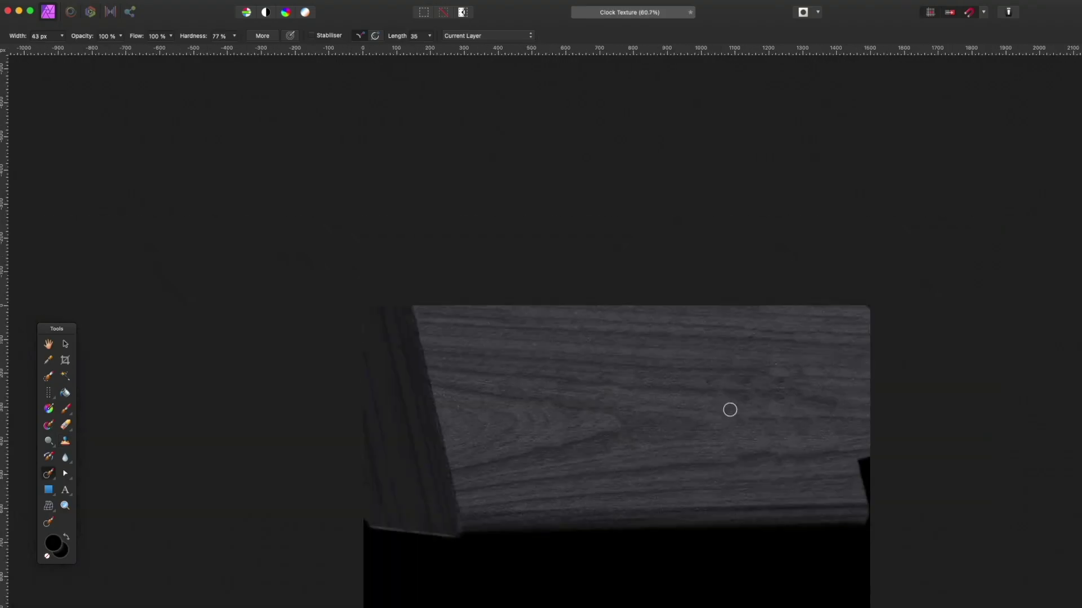
{"action": "scroll", "coordinate": [732, 467], "scroll_direction": "up", "scroll_amount": 2}
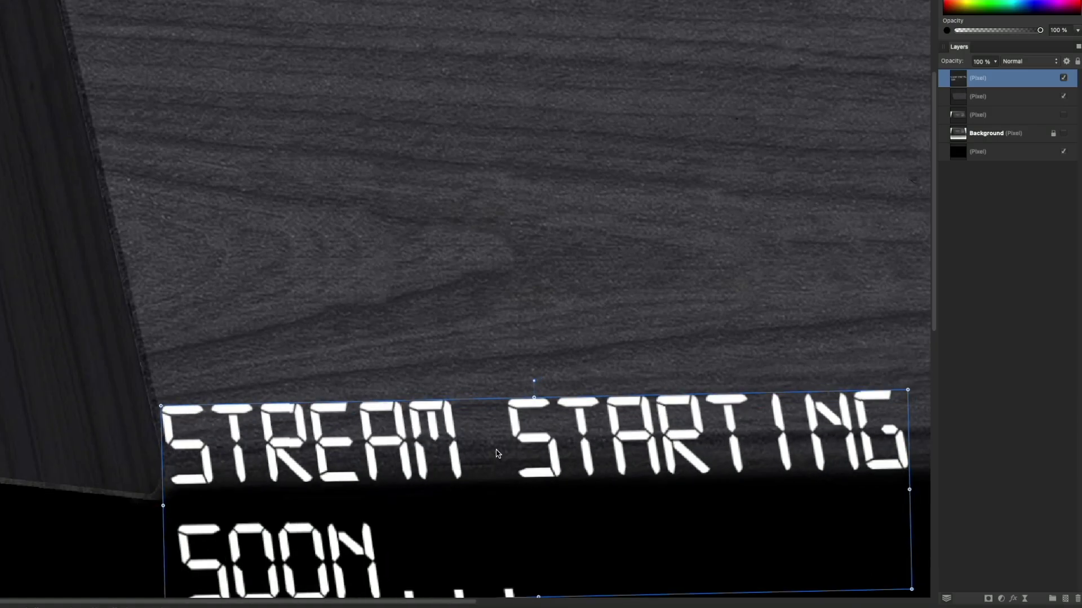
{"action": "scroll", "coordinate": [495, 451], "scroll_direction": "right", "scroll_amount": 3}
{"action": "scroll", "coordinate": [361, 251], "scroll_direction": "down", "scroll_amount": 3}
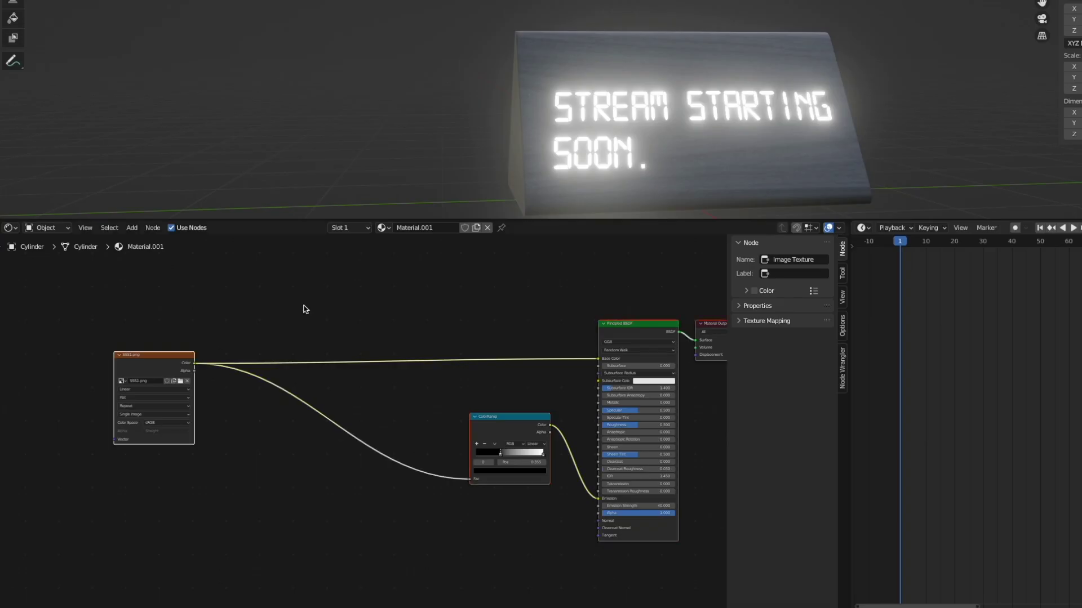
Insert a MixRGB node between the image texture and the shader.
{"action": "key", "text": "shift+a"}
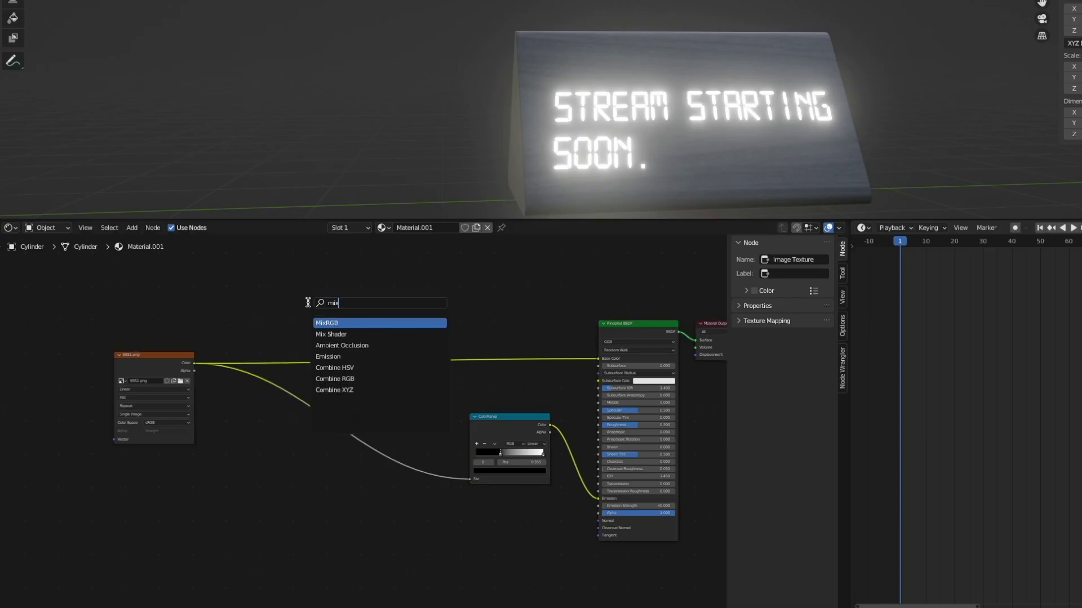
{"action": "left_click", "coordinate": [339, 324]}
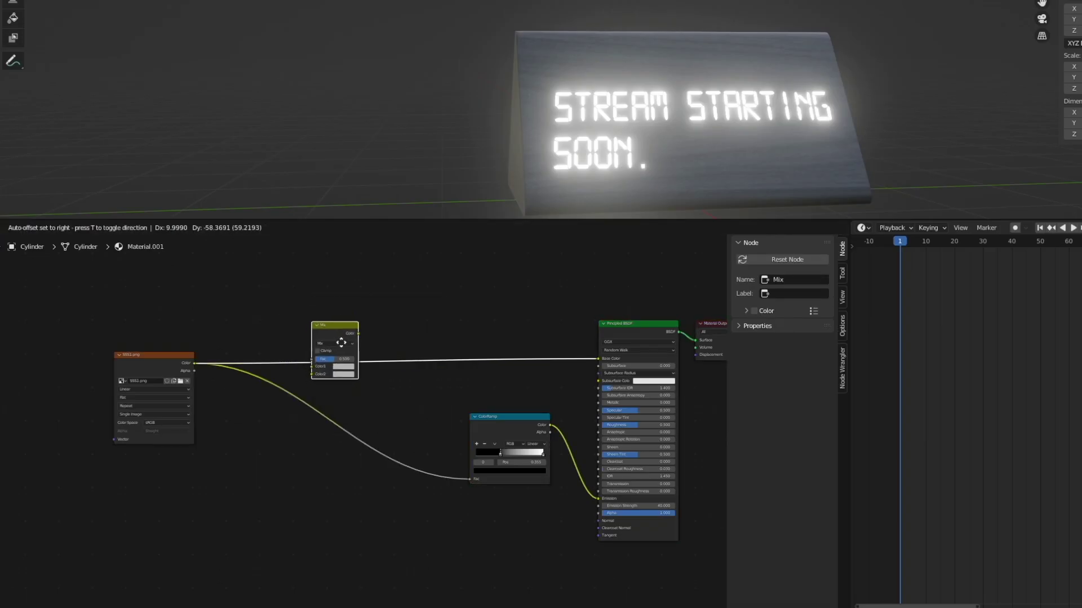
{"action": "left_click", "coordinate": [341, 343]}
{"action": "left_click_drag", "start_coordinate": [165, 358], "coordinate": [127, 365]}
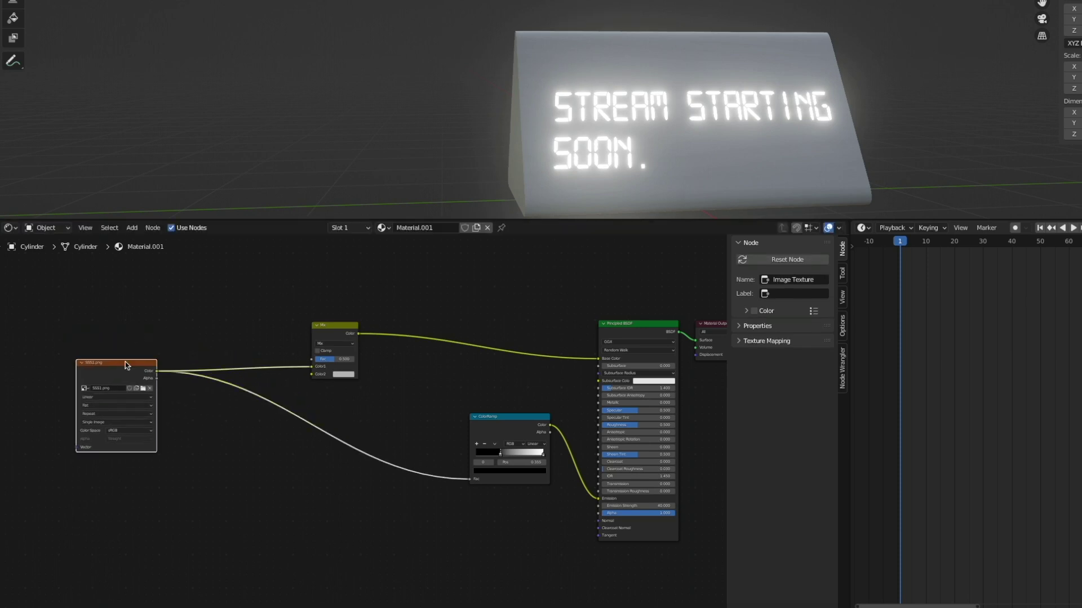
Duplicate the image texture node, load SSS2.png into it, and wire it to the Mix's Color2.
{"action": "key", "text": "shift+d"}
{"action": "left_click", "coordinate": [124, 473]}
{"action": "left_click_drag", "start_coordinate": [127, 365], "coordinate": [113, 294]}
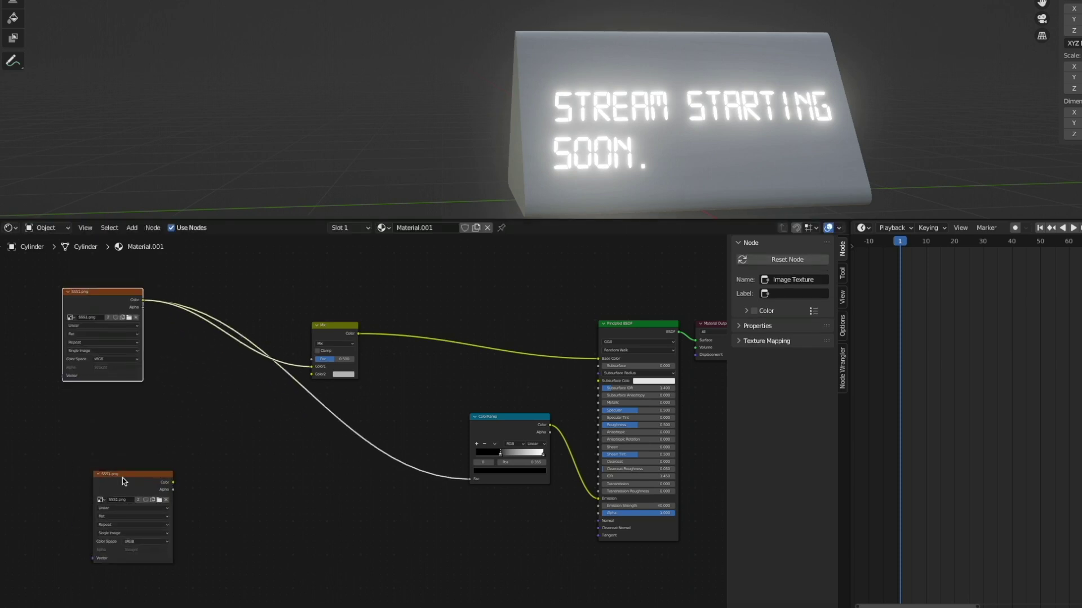
{"action": "left_click_drag", "start_coordinate": [124, 481], "coordinate": [94, 409]}
{"action": "left_click", "coordinate": [130, 428]}
{"action": "scroll", "coordinate": [742, 276], "scroll_direction": "down", "scroll_amount": 8}
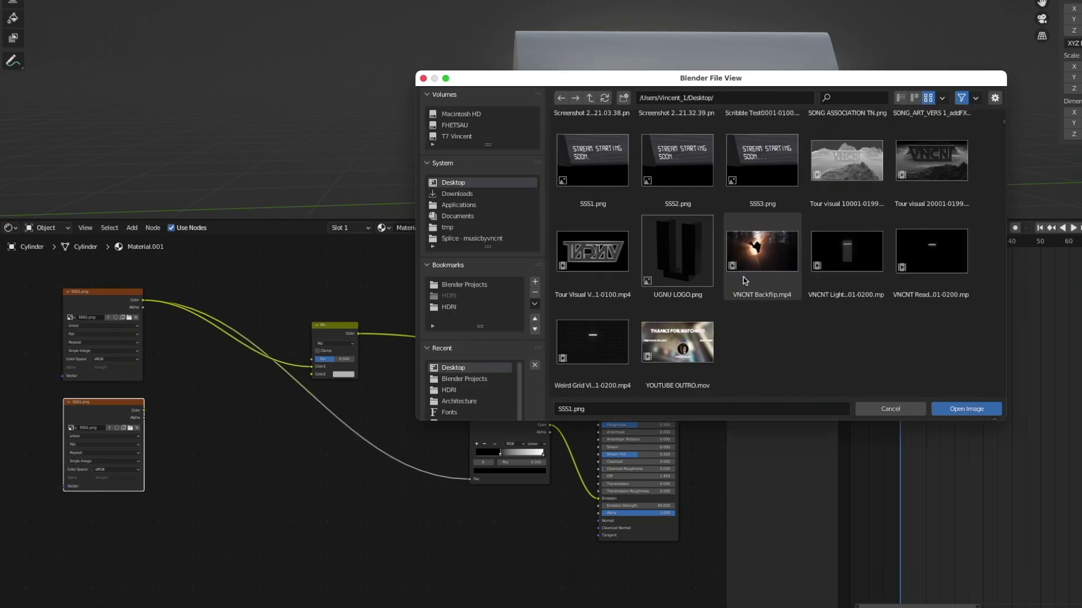
{"action": "left_click", "coordinate": [677, 160]}
{"action": "left_click", "coordinate": [966, 409]}
{"action": "scroll", "coordinate": [95, 347], "scroll_direction": "up", "scroll_amount": 2}
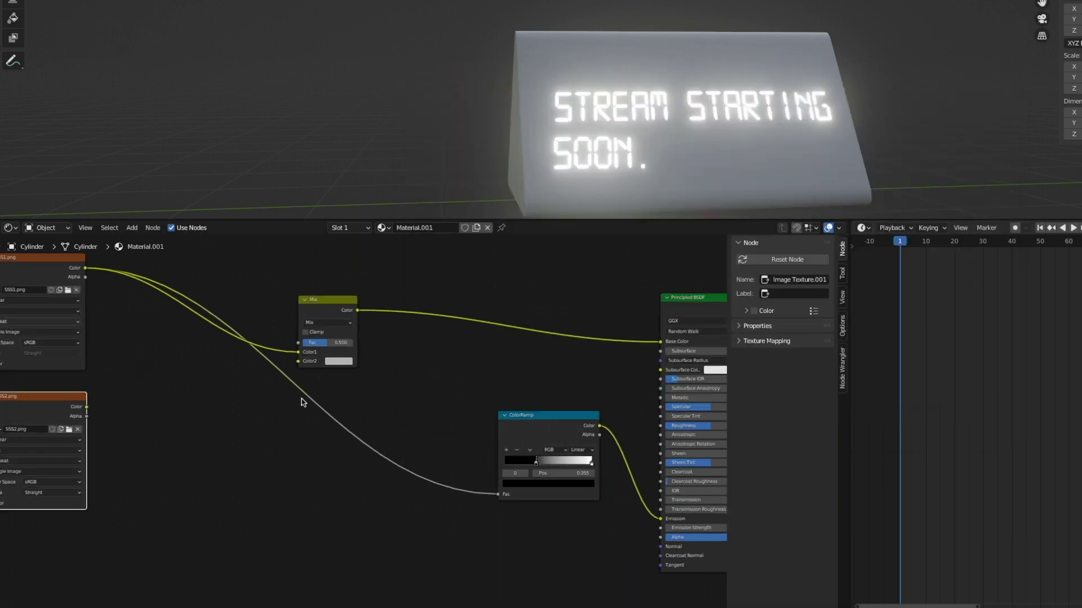
{"action": "scroll", "coordinate": [63, 400], "scroll_direction": "up", "scroll_amount": 2}
{"action": "left_click_drag", "start_coordinate": [361, 452], "coordinate": [607, 398]}
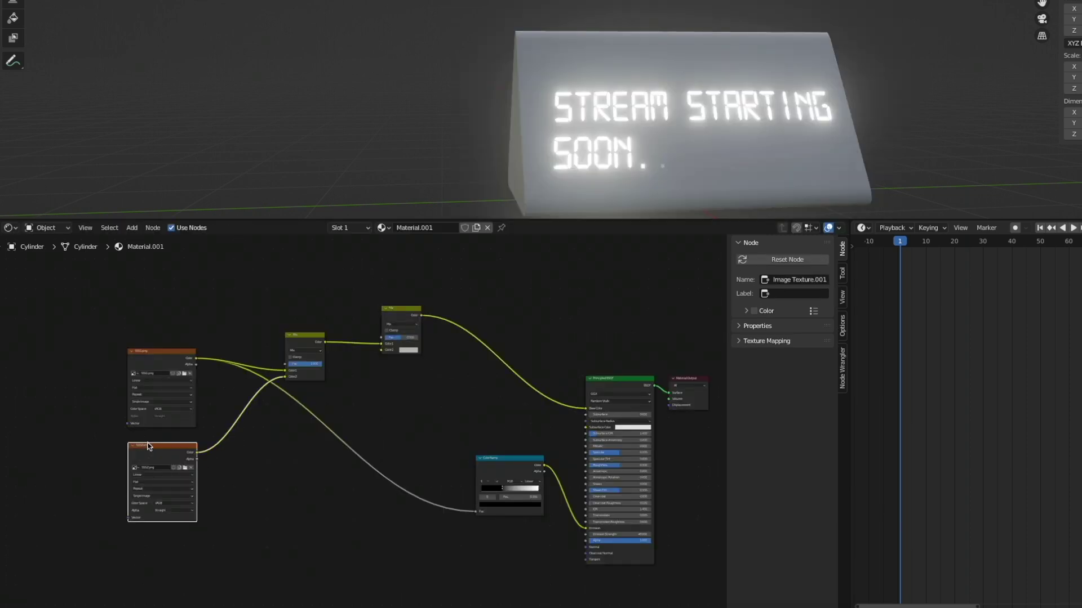
Wire the third image into a second Mix that drives the ColorRamp Fac, then preview the dots.
{"action": "left_click_drag", "start_coordinate": [146, 534], "coordinate": [185, 554]}
{"action": "left_click_drag", "start_coordinate": [421, 315], "coordinate": [482, 513]}
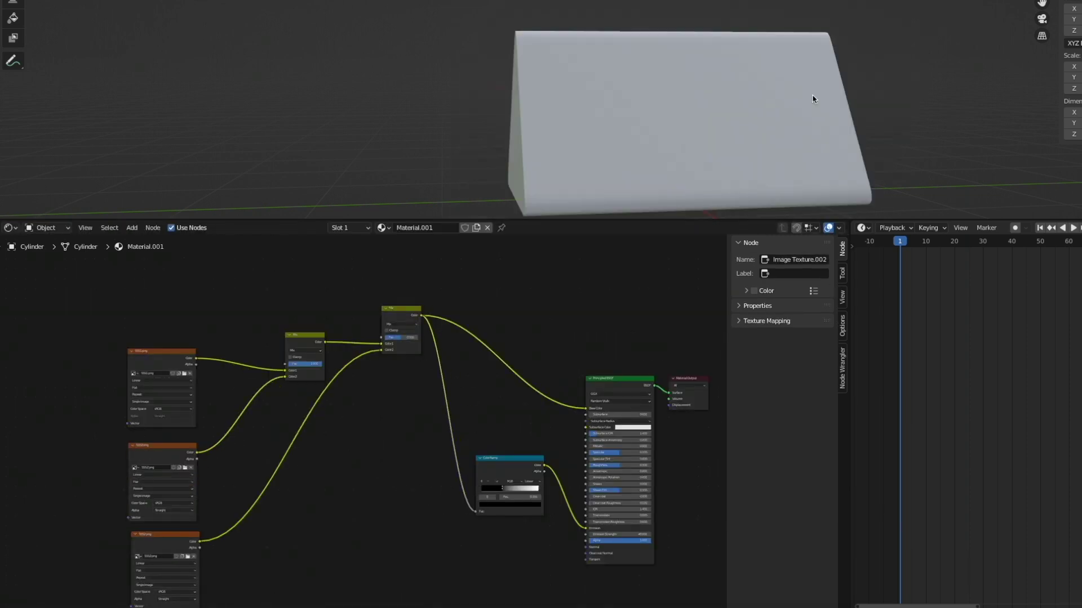
{"action": "scroll", "coordinate": [306, 380], "scroll_direction": "up", "scroll_amount": 4}
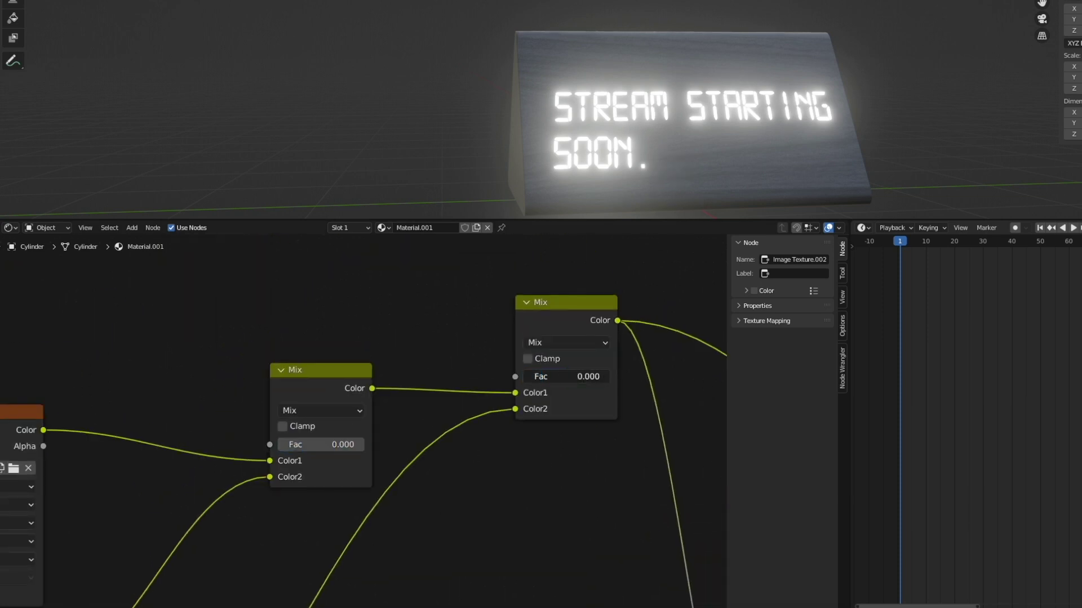
{"action": "mouse_move", "coordinate": [924, 304]}
{"action": "left_mouse_down"}
{"action": "mouse_move", "coordinate": [958, 302]}
{"action": "mouse_move", "coordinate": [902, 307]}
{"action": "mouse_move", "coordinate": [980, 322]}
{"action": "mouse_move", "coordinate": [927, 316]}
{"action": "left_mouse_up"}
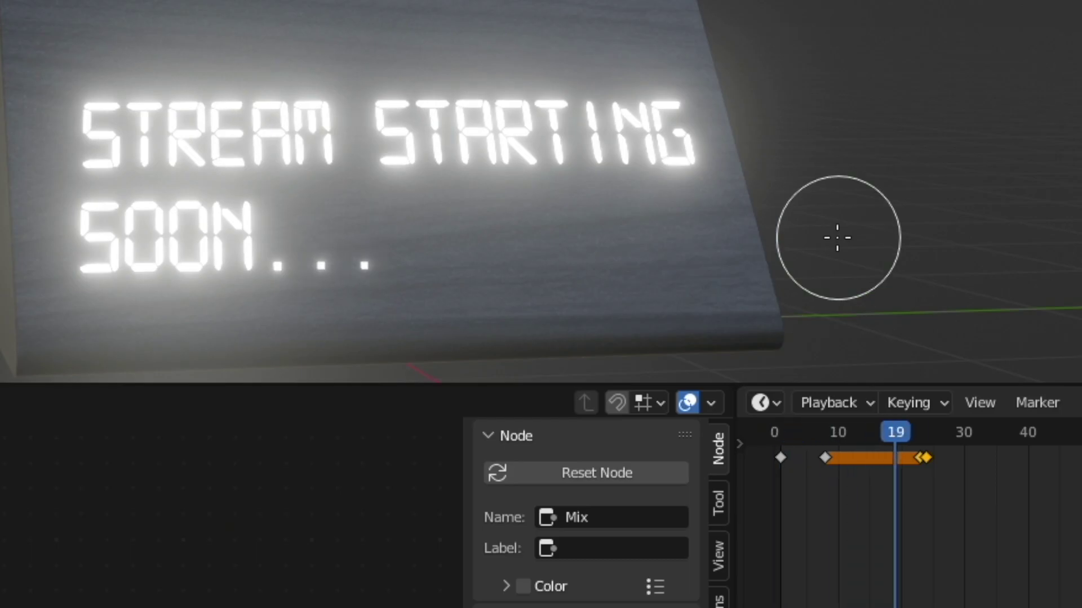
Show the Fac keyframes in a Dope Sheet in place of the timeline.
{"action": "left_click", "coordinate": [761, 402]}
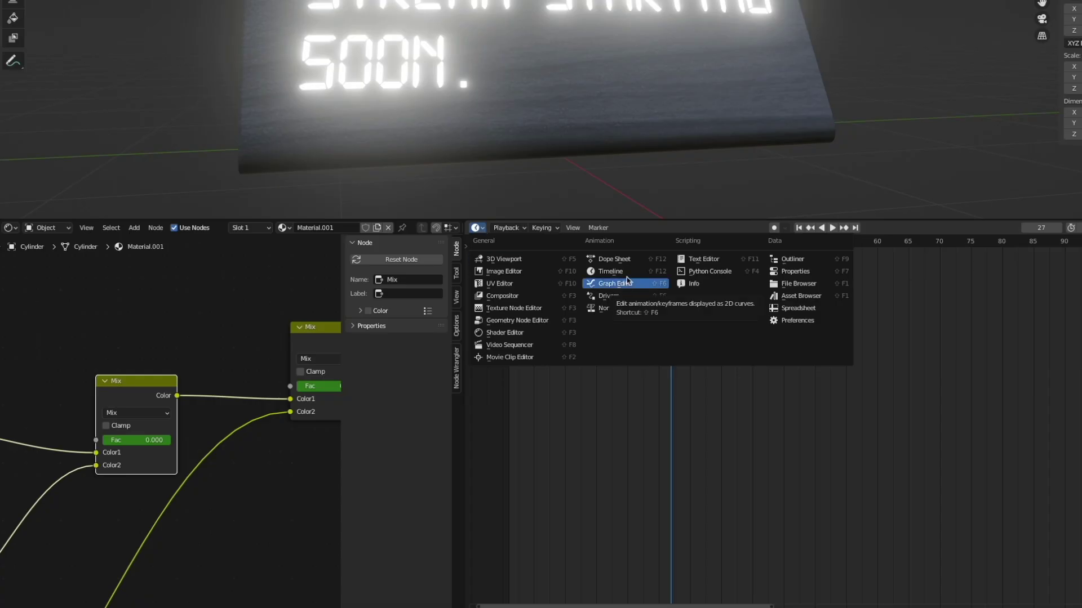
{"action": "left_click", "coordinate": [613, 258]}
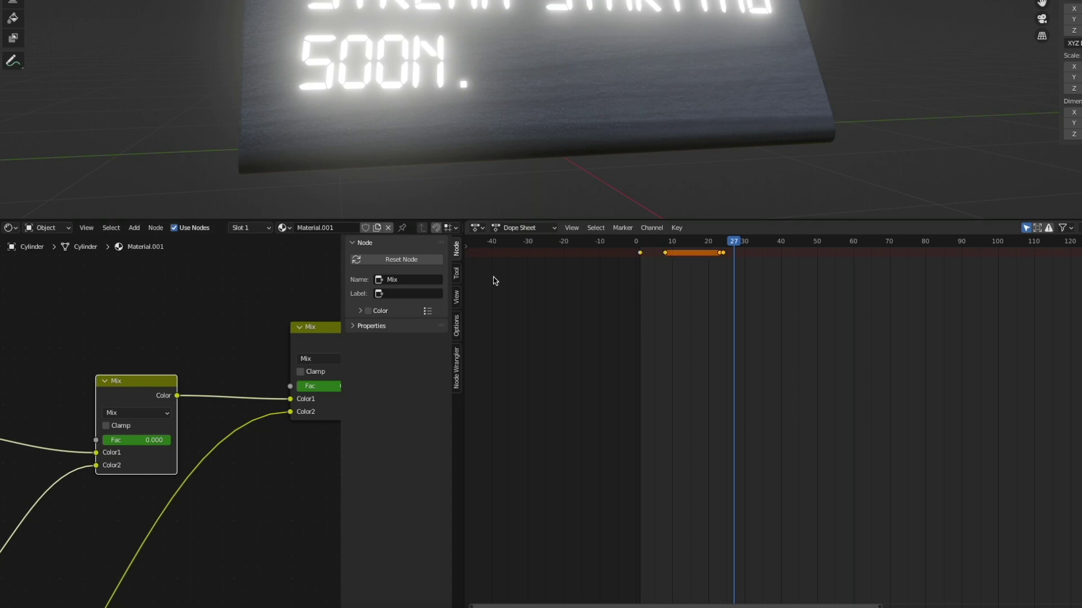
{"action": "left_click_drag", "start_coordinate": [726, 258], "coordinate": [724, 256]}
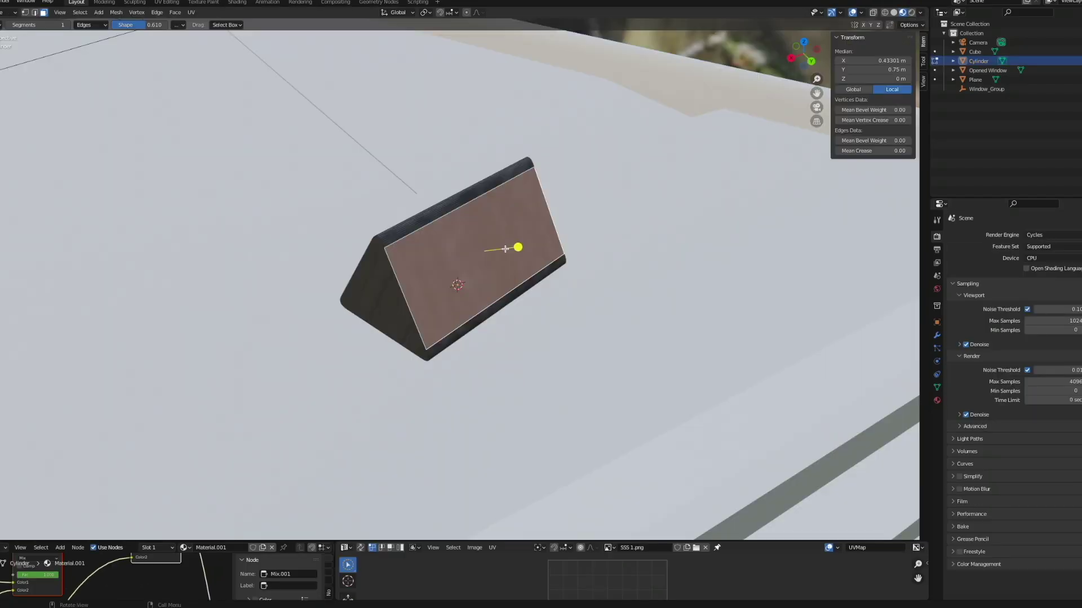
Change the viewport shading and turn the Timeline area into the Graph Editor.
{"action": "key", "text": "z"}
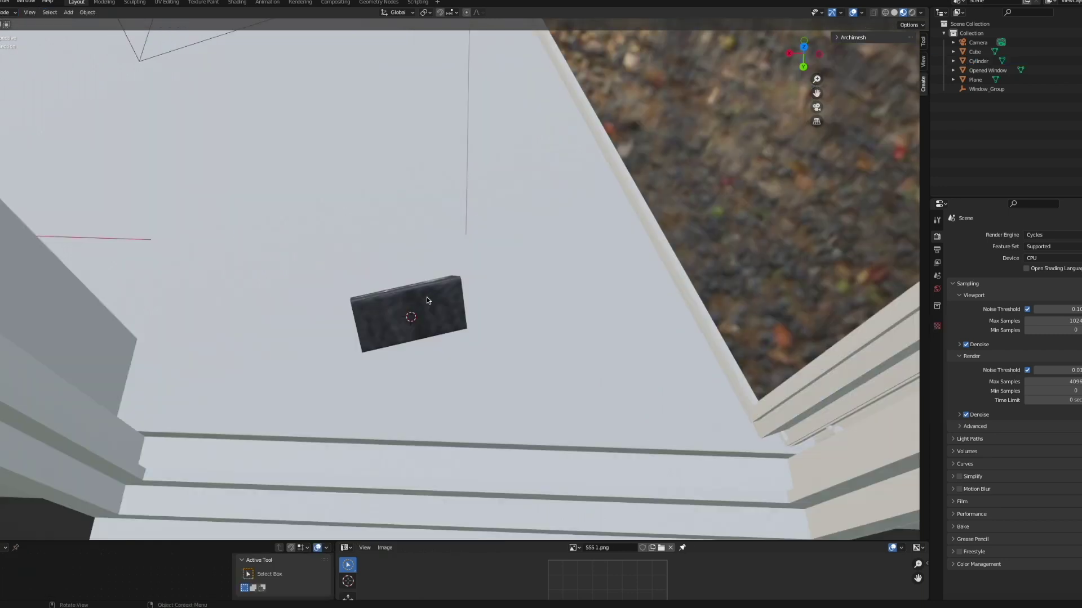
{"action": "key", "text": "shift+a"}
{"action": "mouse_move", "coordinate": [427, 296]}
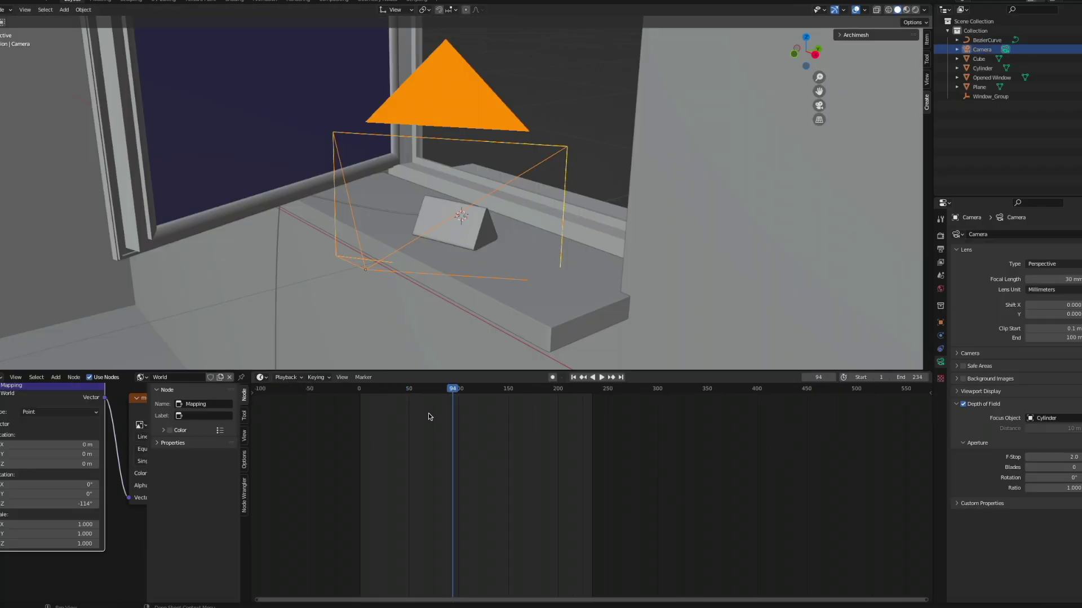
{"action": "left_click", "coordinate": [261, 377]}
{"action": "left_click", "coordinate": [380, 425]}
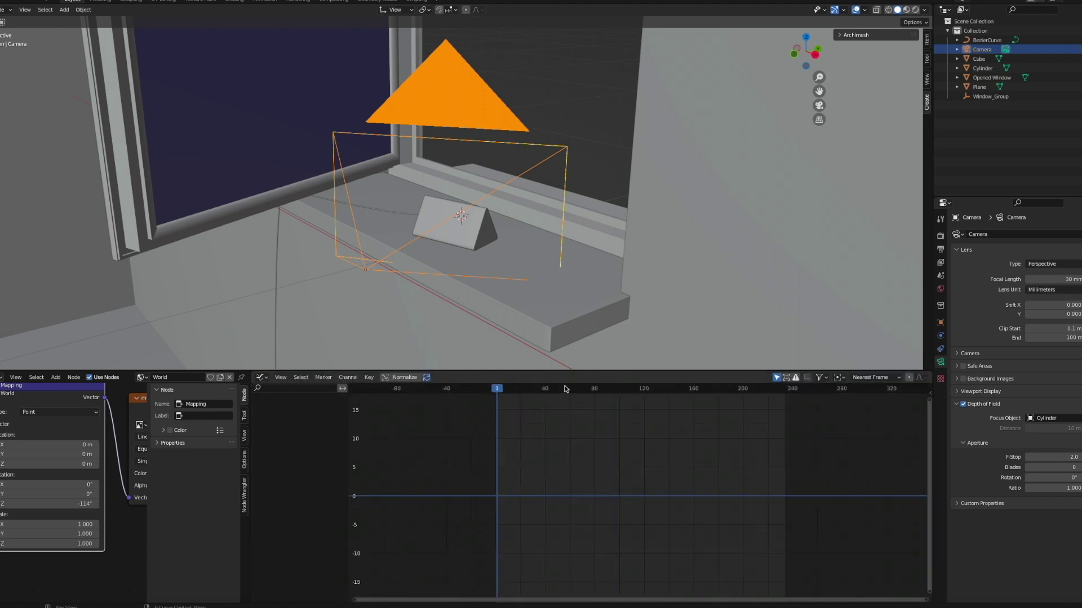
Key the camera's Location & Rotation at frames 1 and 235, then expand Object Transforms.
{"action": "key", "text": "i"}
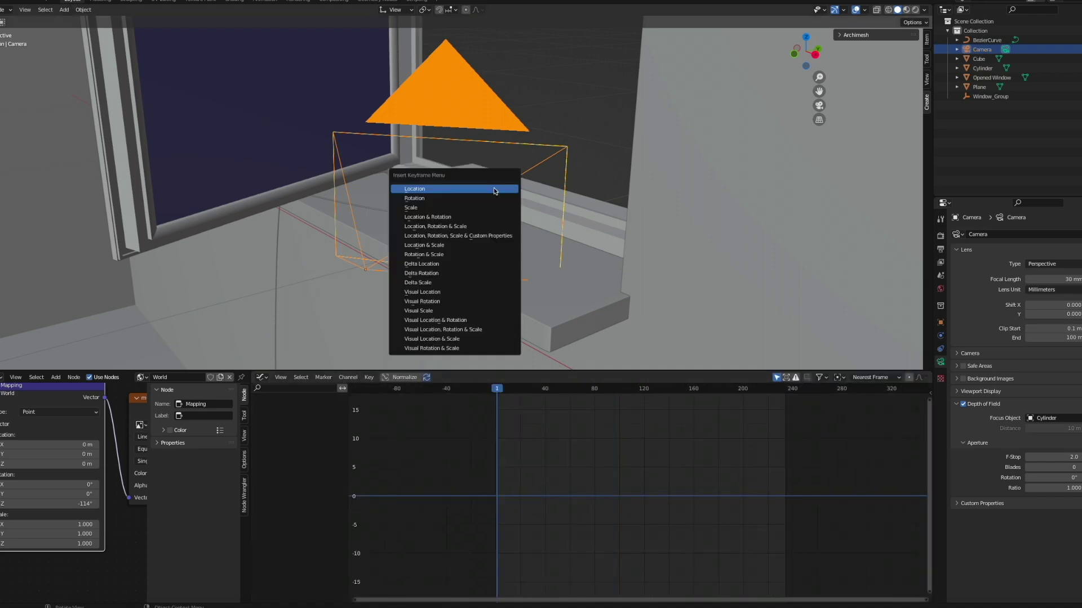
{"action": "left_click", "coordinate": [476, 215]}
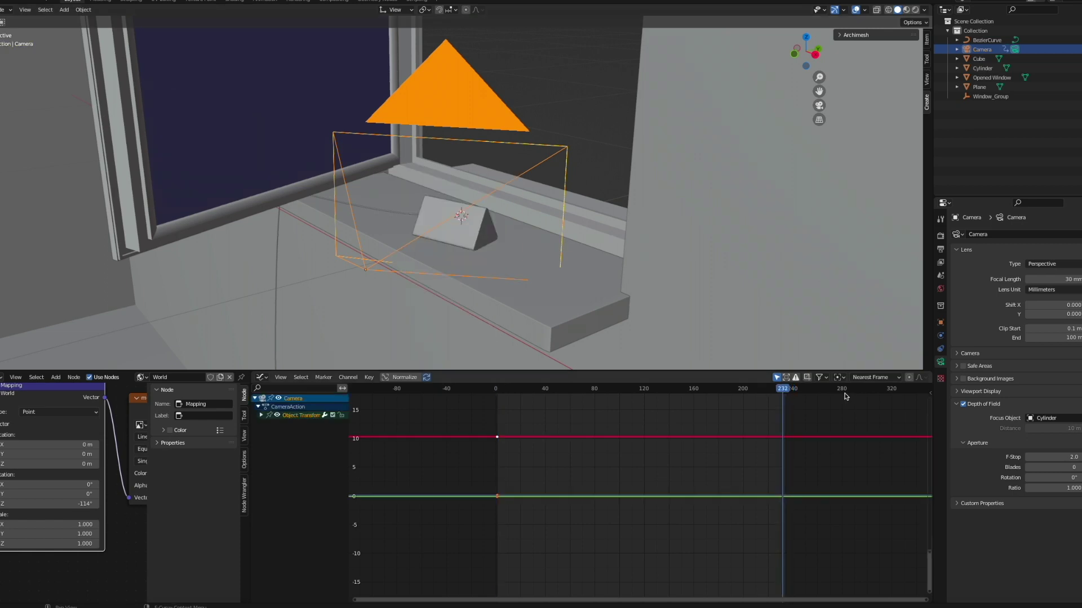
{"action": "key", "text": "i"}
{"action": "key", "text": "i"}
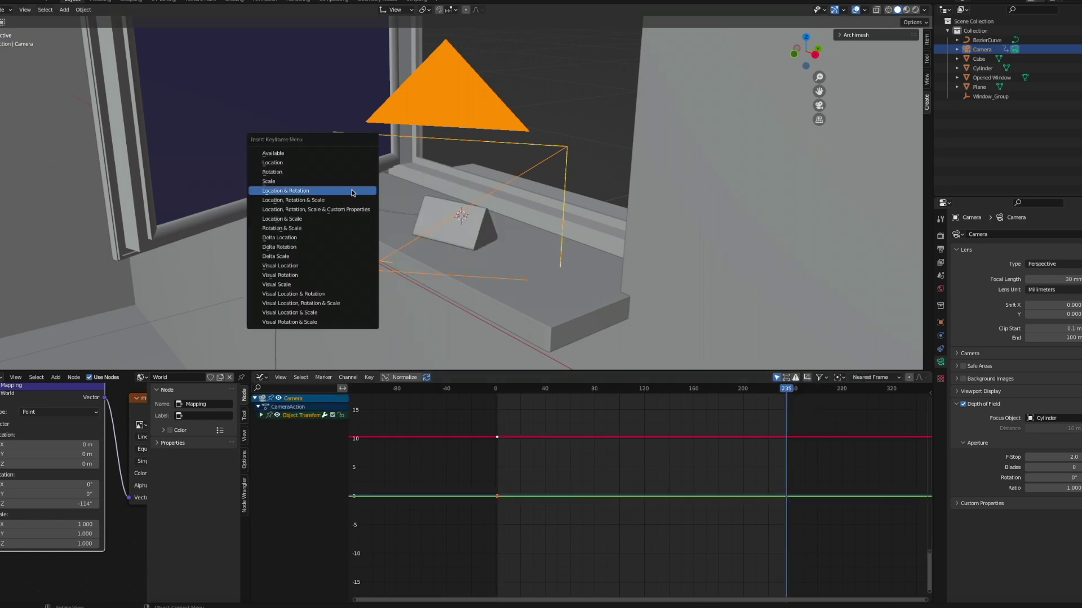
{"action": "left_click", "coordinate": [327, 188]}
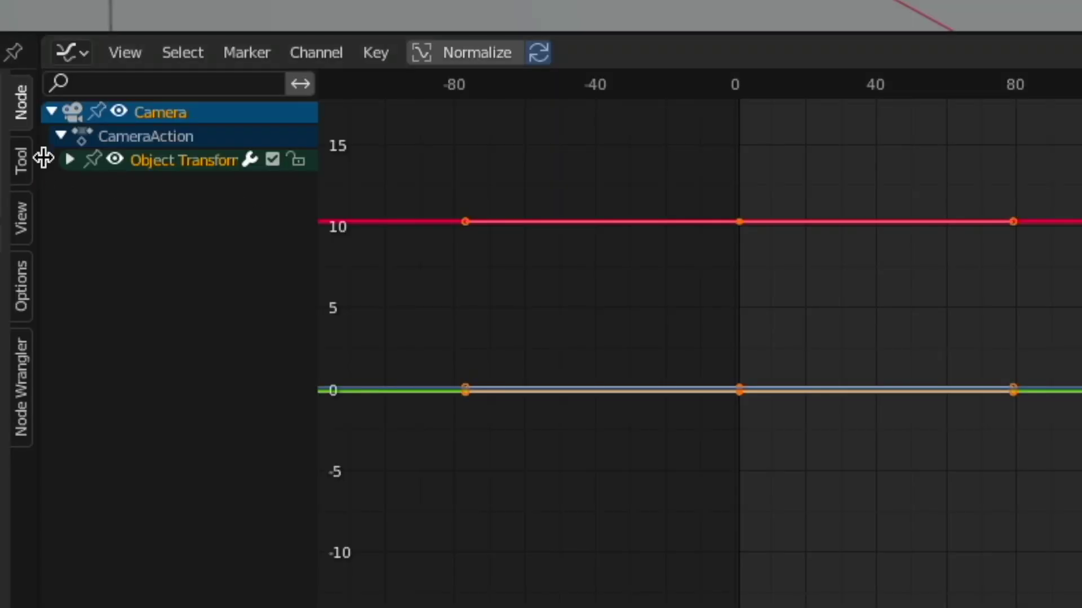
{"action": "left_click", "coordinate": [69, 160]}
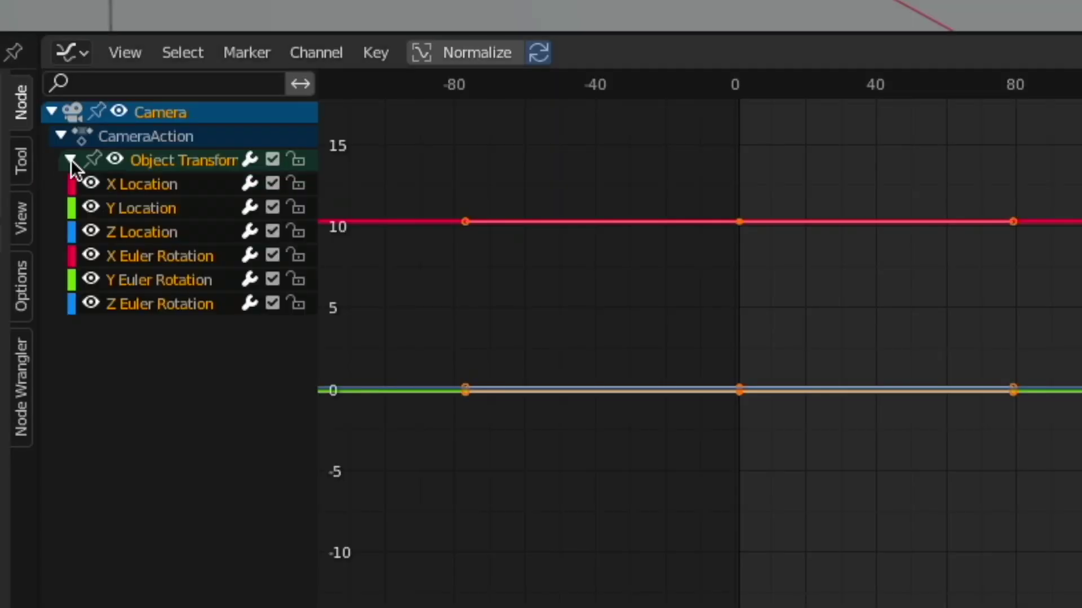
Add a Noise modifier to the camera's X Location curve with Strength 0.001.
{"action": "left_click", "coordinate": [164, 188]}
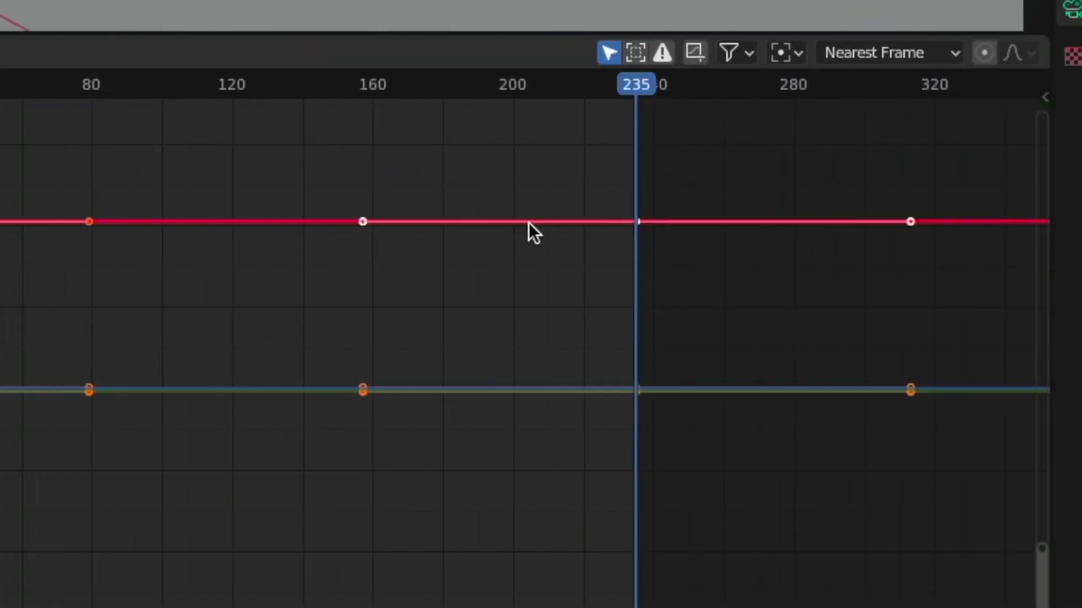
{"action": "key", "text": "n"}
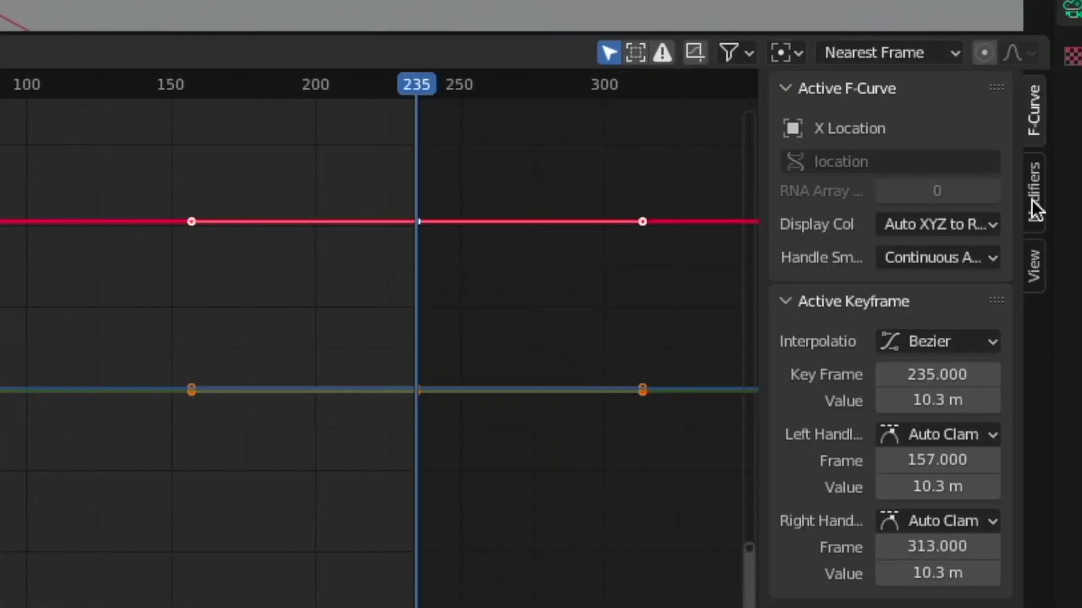
{"action": "left_click", "coordinate": [1032, 200]}
{"action": "left_click", "coordinate": [882, 91]}
{"action": "left_click", "coordinate": [840, 242]}
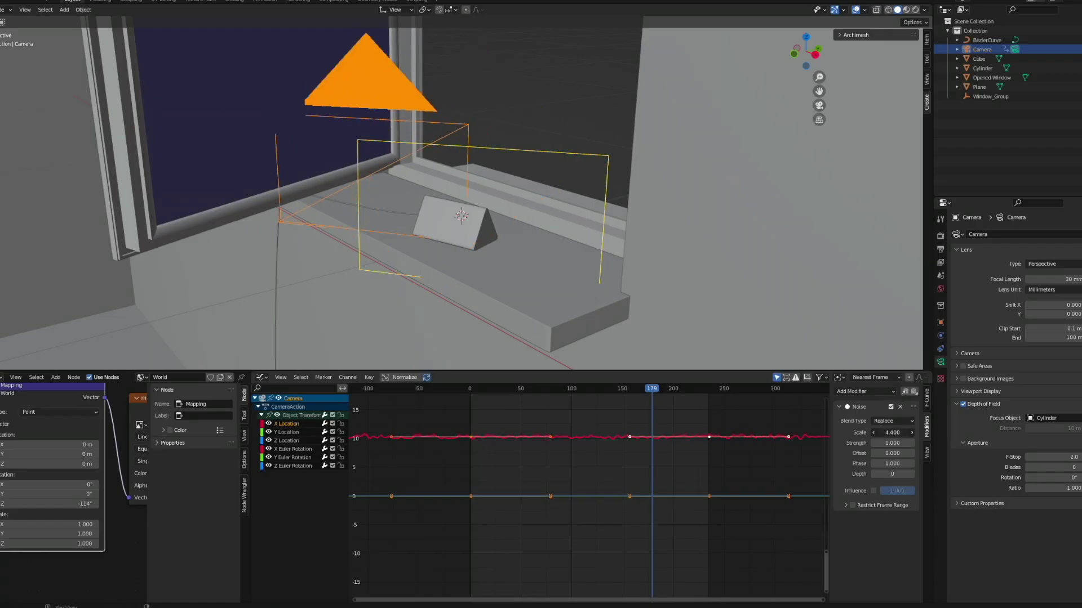
{"action": "left_click", "coordinate": [889, 442]}
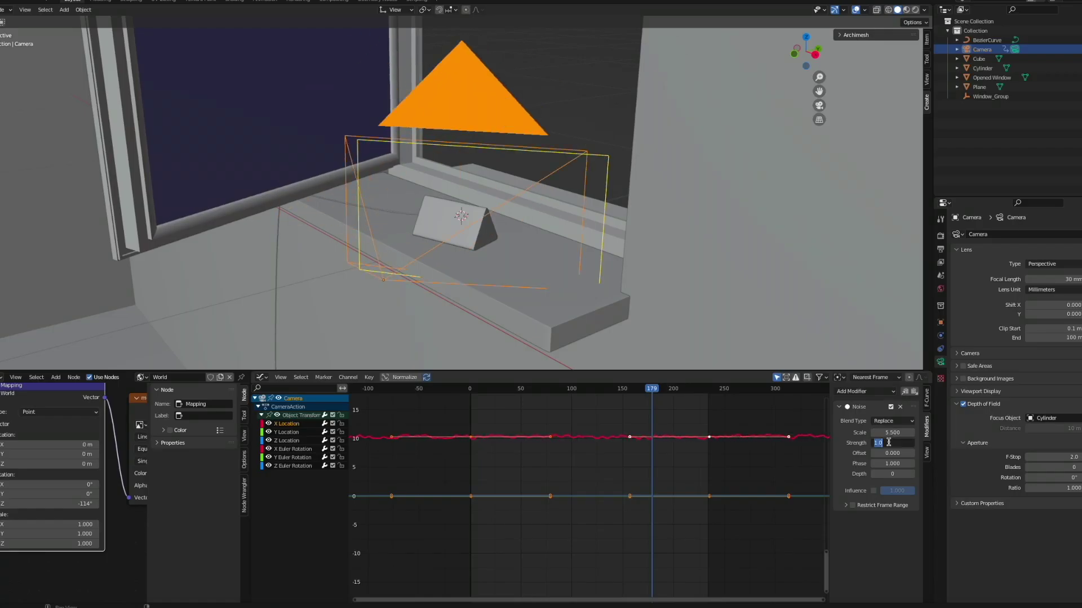
{"action": "type", "text": "0.001"}
{"action": "key", "text": "Return"}
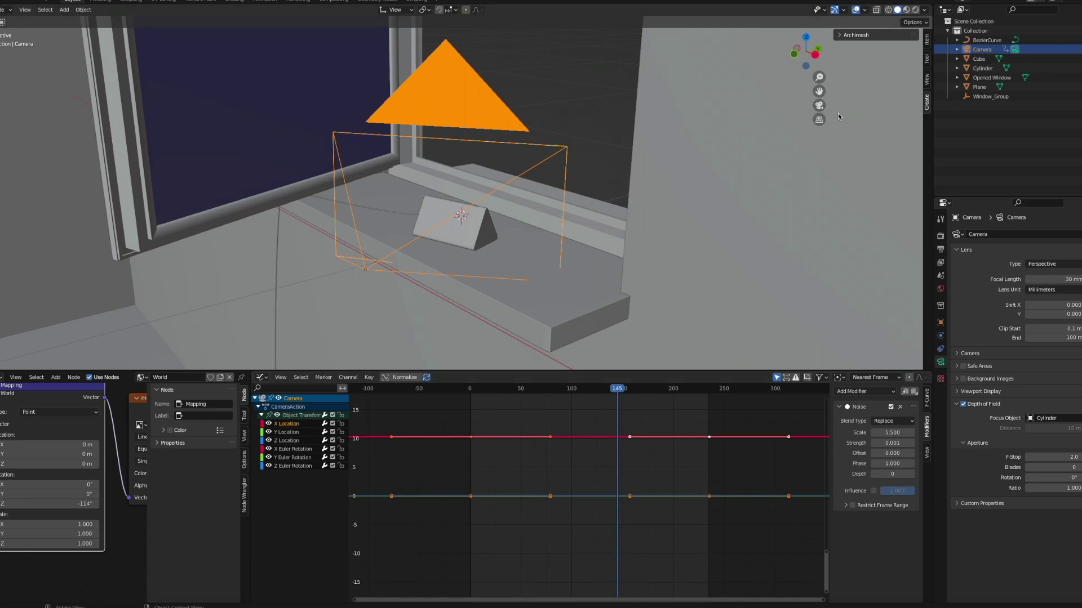
Preview the subtle camera shake by playing the animation through the camera view.
{"action": "left_click", "coordinate": [819, 106]}
{"action": "key", "text": "space"}
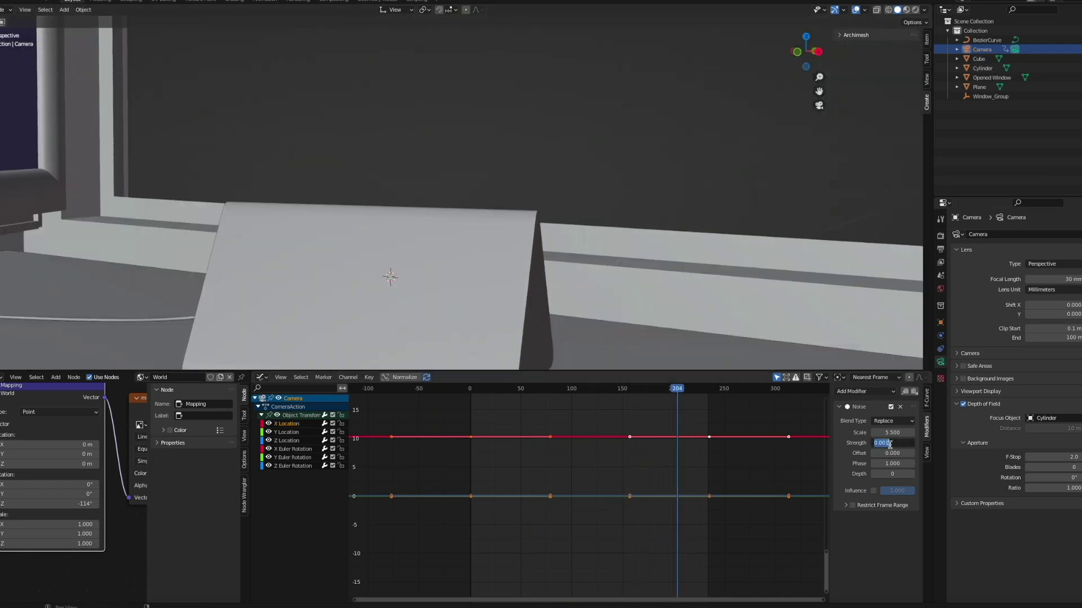
{"action": "key", "text": "Return"}
{"action": "key", "text": "space"}
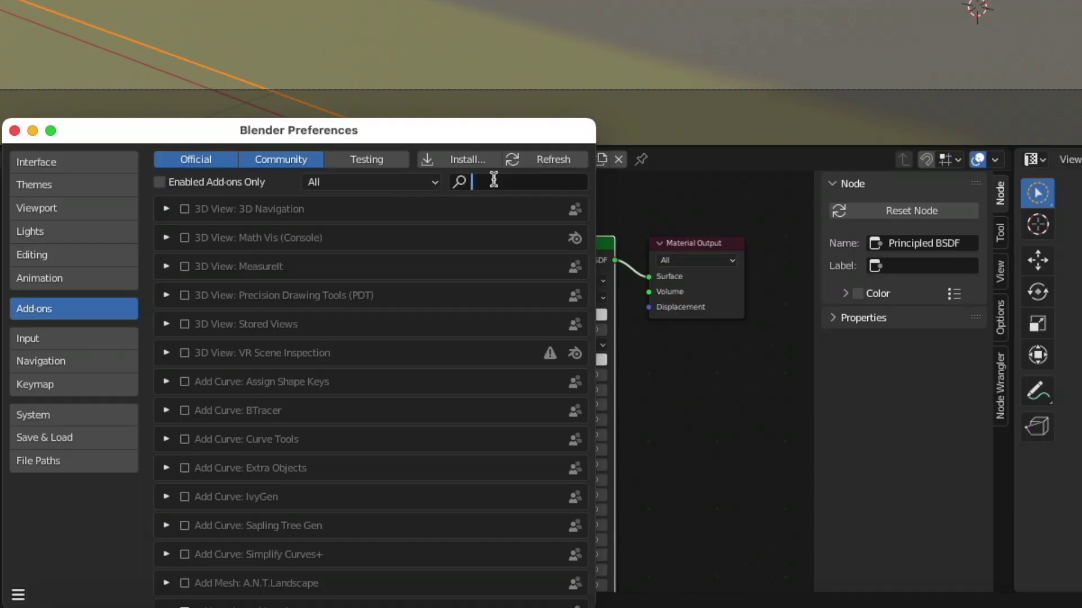
Enable Node Wrangler and load the bamboo wood texture maps into the sill material.
{"action": "type", "text": "node"}
{"action": "left_click", "coordinate": [15, 130]}
{"action": "key", "text": "ctrl+shift+t"}
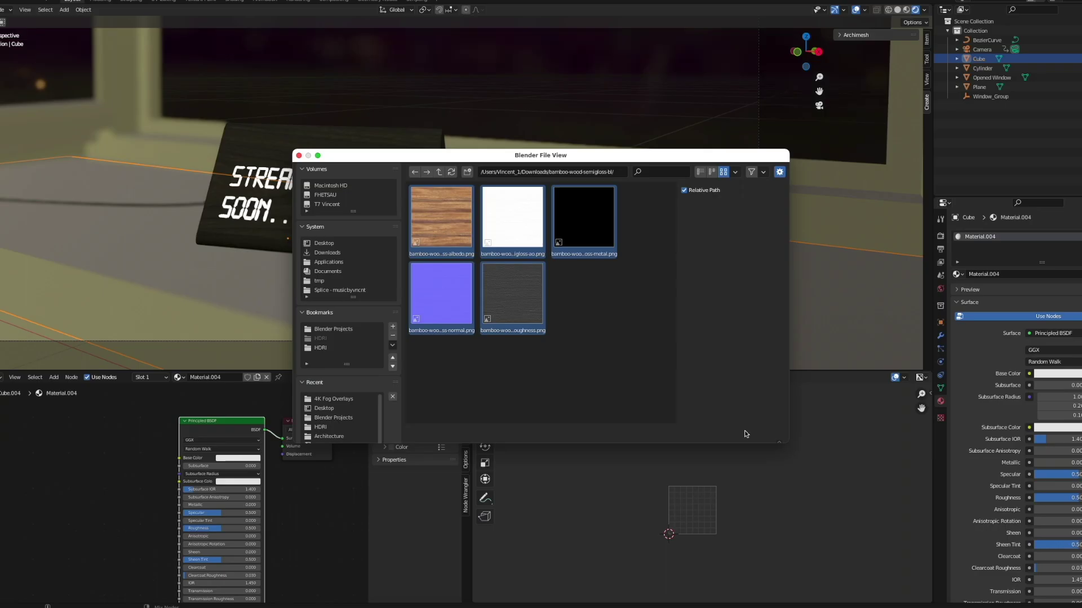
{"action": "left_click", "coordinate": [746, 434]}
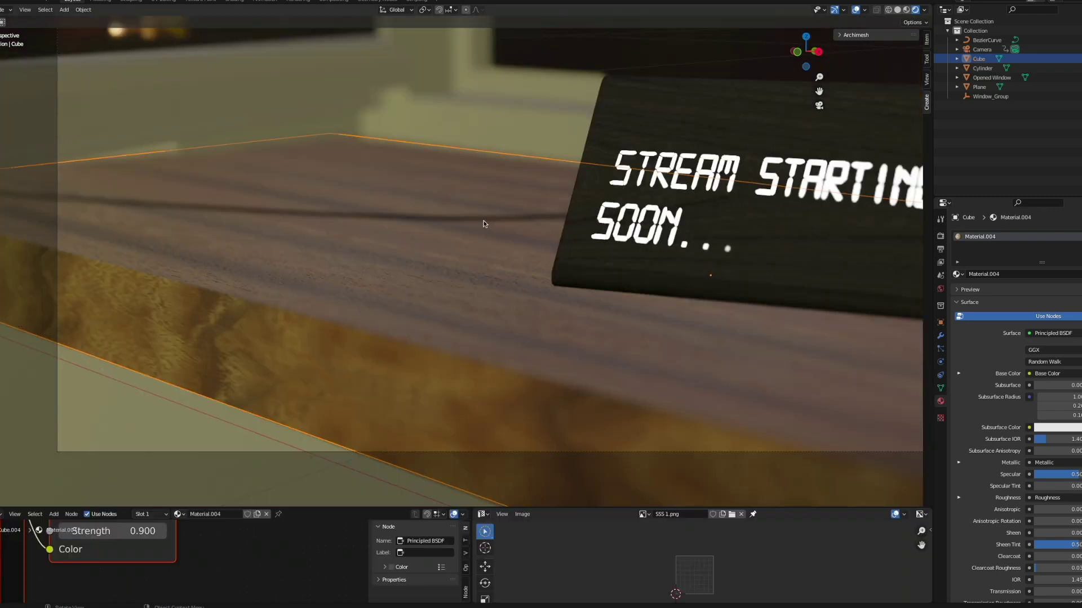
Give the sill mesh cube-projected UVs in Edit Mode, then return to Object Mode.
{"action": "key", "text": "Tab"}
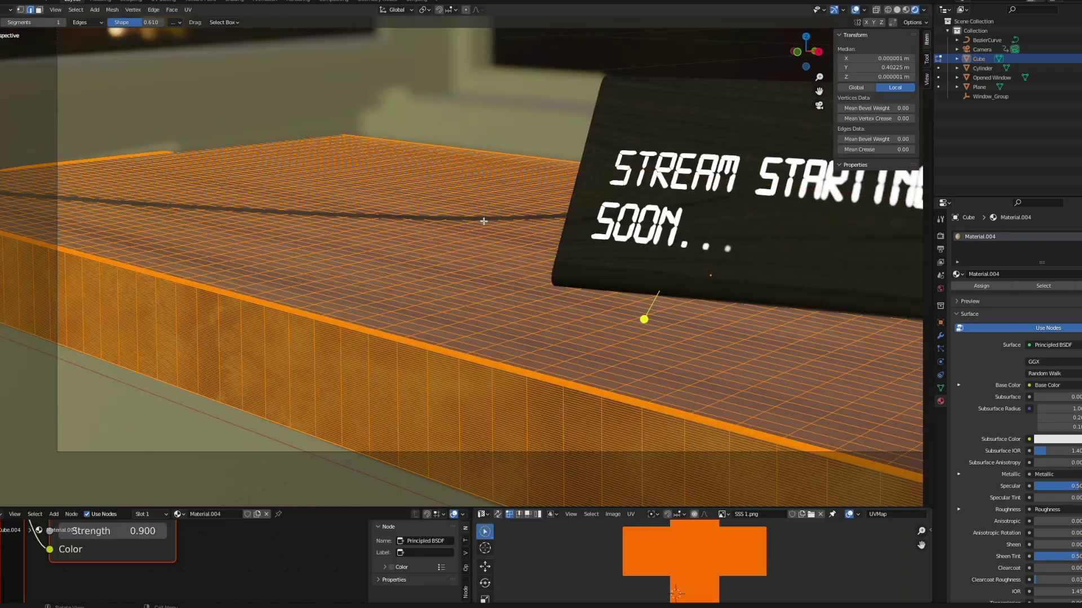
{"action": "key", "text": "u"}
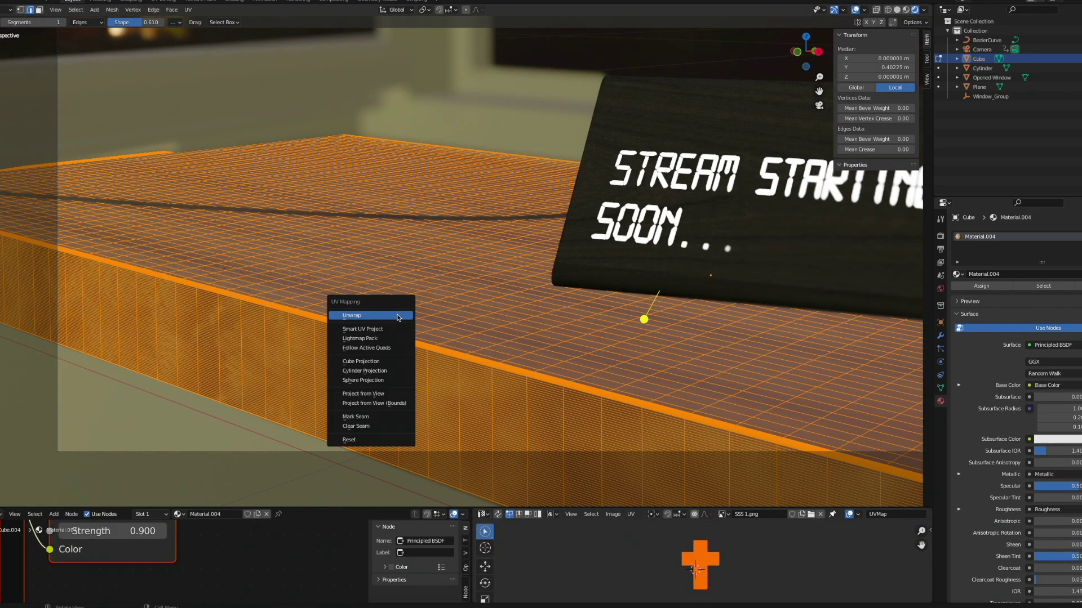
{"action": "left_click", "coordinate": [370, 363]}
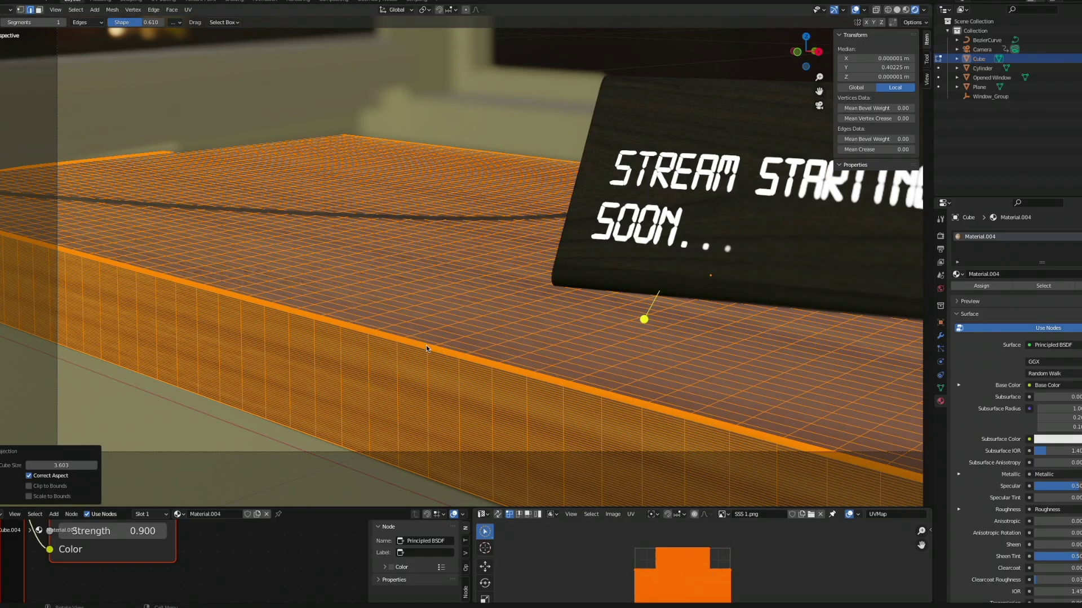
{"action": "key", "text": "Tab"}
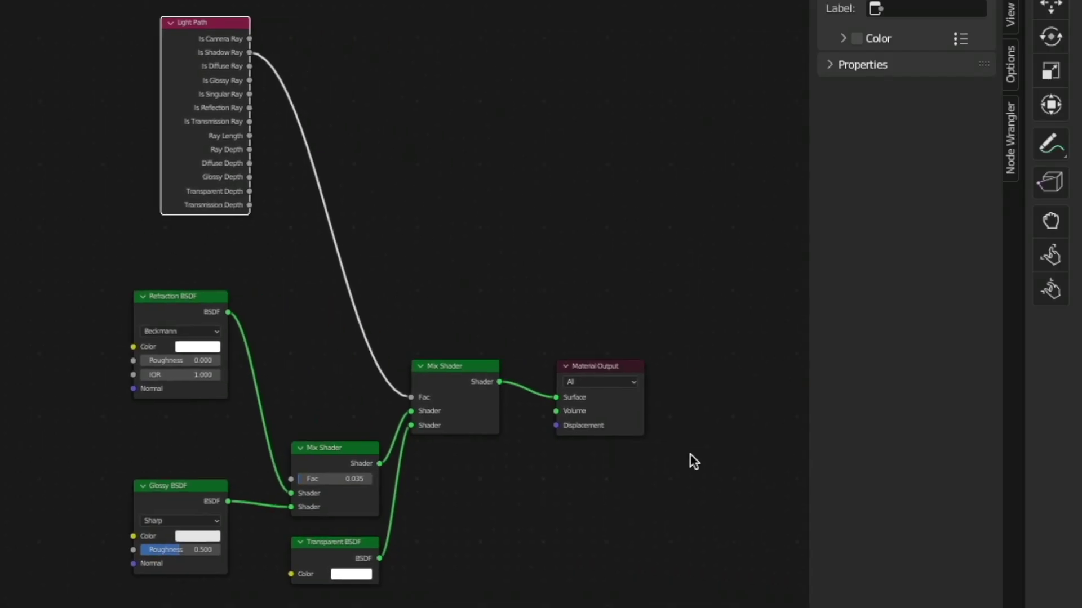
Move the Glass material's Mix Shader and Material Output nodes upward to make room.
{"action": "left_click_drag", "start_coordinate": [693, 461], "coordinate": [412, 303]}
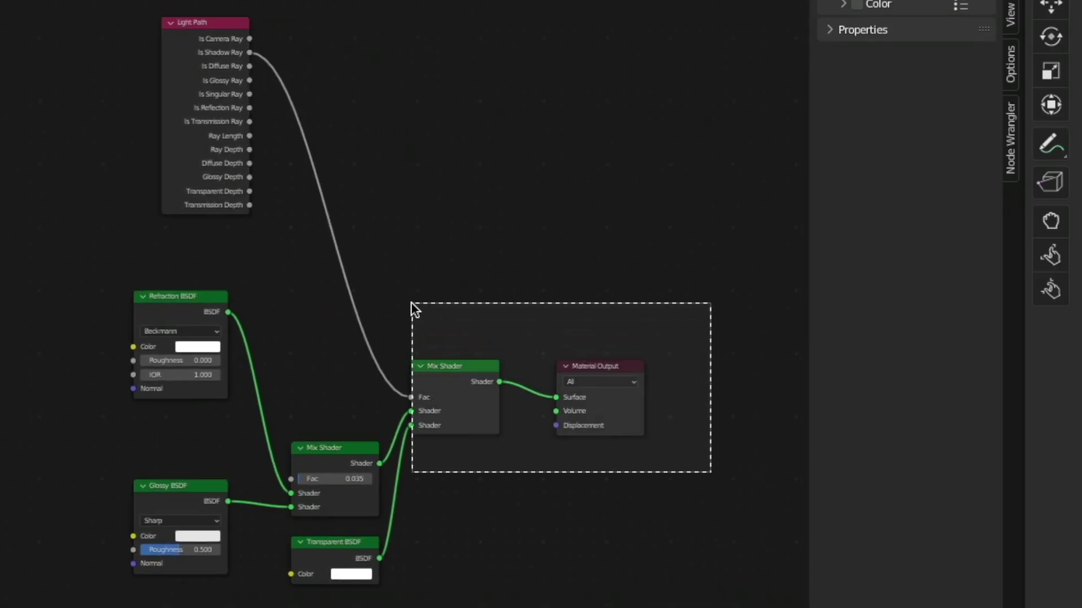
{"action": "key", "text": "g"}
{"action": "scroll", "coordinate": [53, 169], "scroll_direction": "down", "scroll_amount": 2}
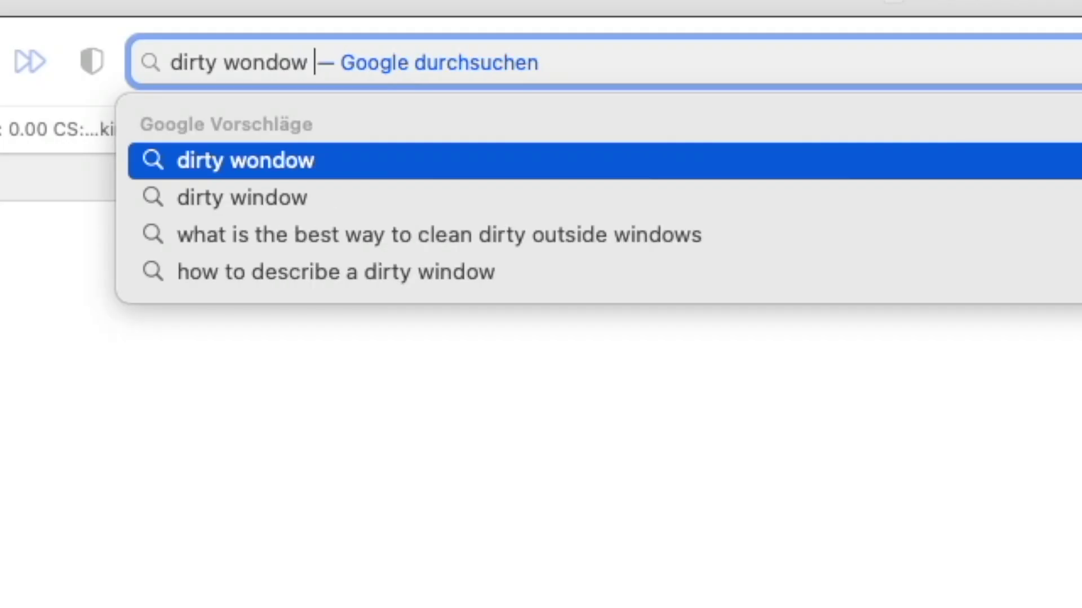
{"action": "type", "text": "transparent"}
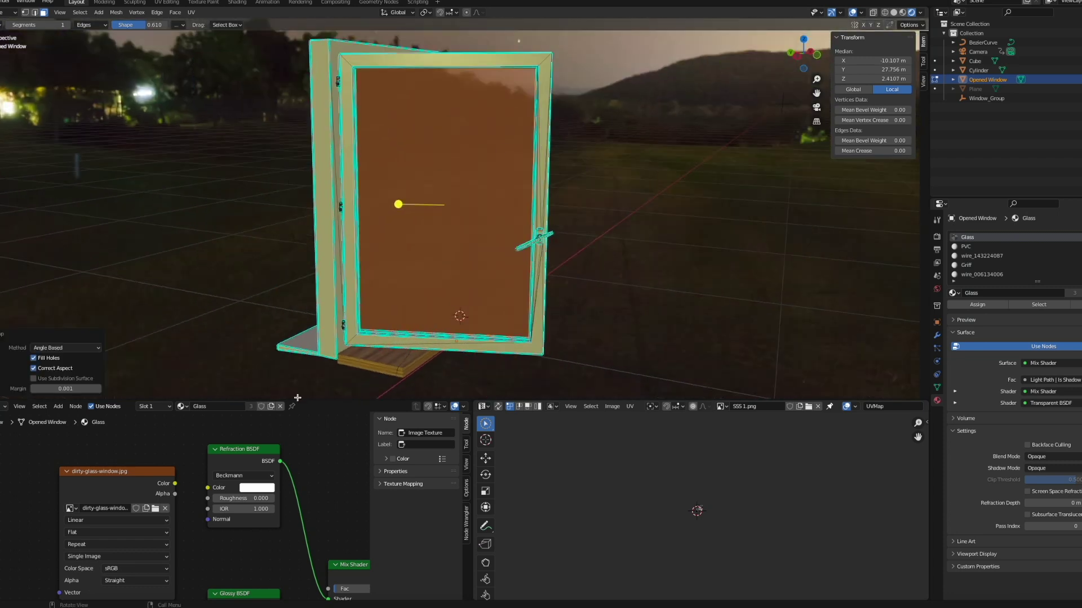
Connect the dirty-glass-window.jpg image colour to the Refraction BSDF Color input.
{"action": "scroll", "coordinate": [194, 489], "scroll_direction": "up", "scroll_amount": 2}
{"action": "left_click_drag", "start_coordinate": [174, 484], "coordinate": [212, 486]}
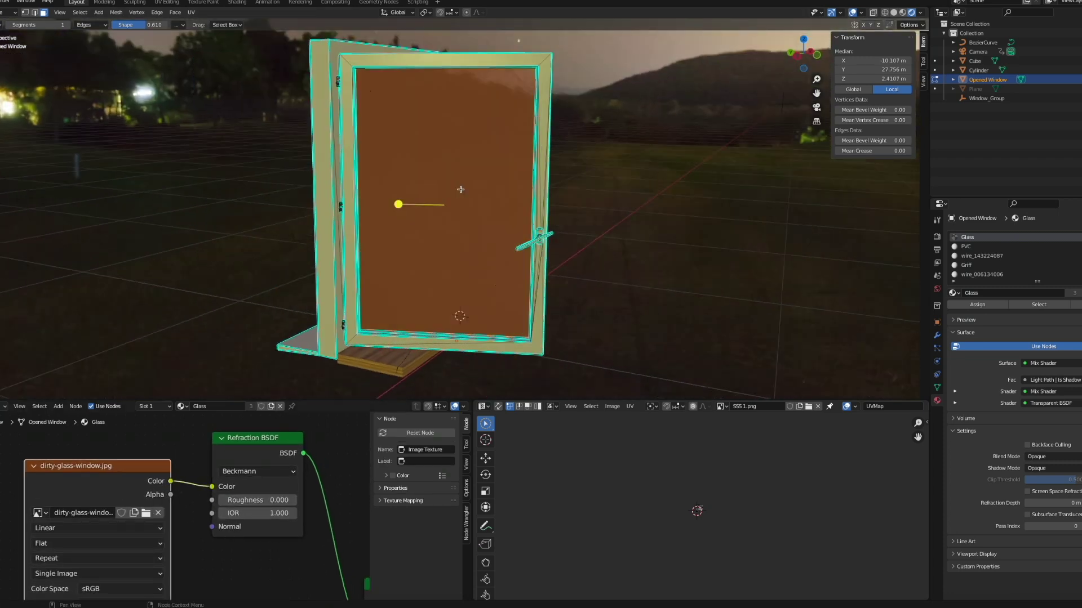
{"action": "scroll", "coordinate": [550, 201], "scroll_direction": "up", "scroll_amount": 5}
{"action": "scroll", "coordinate": [549, 200], "scroll_direction": "down", "scroll_amount": 3}
{"action": "middle_click_drag", "start_coordinate": [550, 201], "coordinate": [561, 239]}
Insert a Mix node blending the image toward white at Fac 0.867, then duplicate it.
{"action": "key", "text": "shift+a"}
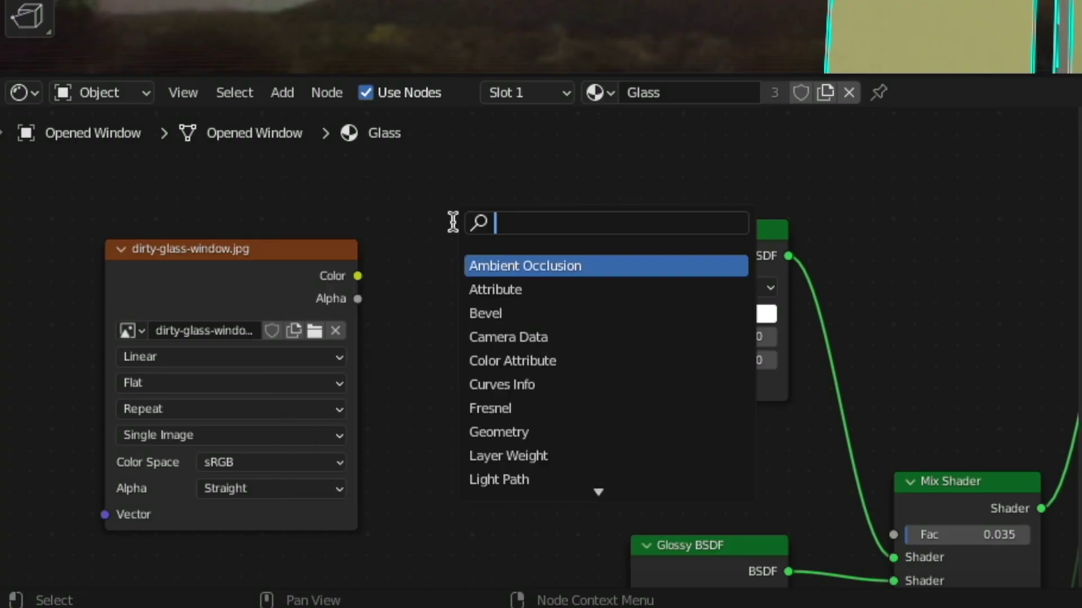
{"action": "type", "text": "mix"}
{"action": "key", "text": "Return"}
{"action": "left_click", "coordinate": [463, 255]}
{"action": "left_click_drag", "start_coordinate": [358, 276], "coordinate": [434, 376]}
{"action": "left_click", "coordinate": [514, 398]}
{"action": "left_click_drag", "start_coordinate": [682, 136], "coordinate": [682, 98]}
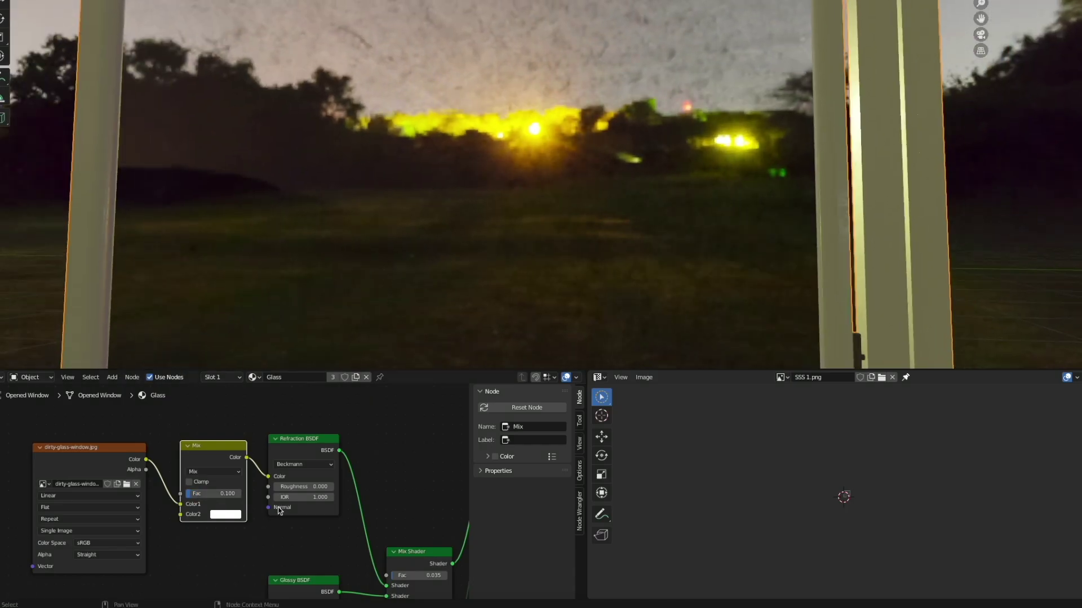
{"action": "mouse_move", "coordinate": [507, 351]}
{"action": "left_mouse_down"}
{"action": "mouse_move", "coordinate": [495, 352]}
{"action": "mouse_move", "coordinate": [528, 352]}
{"action": "left_mouse_up"}
{"action": "left_click_drag", "start_coordinate": [214, 494], "coordinate": [210, 494]}
{"action": "key", "text": "shift+d"}
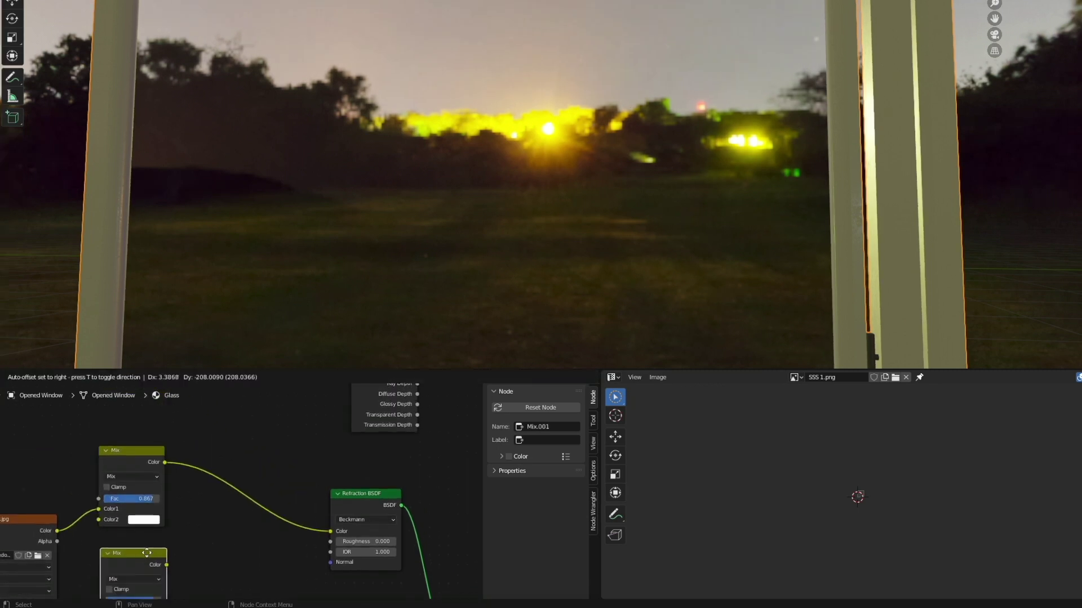
Feed the image into the duplicate Mix toward black, and route Mix colour into Transparent BSDF Color.
{"action": "left_click", "coordinate": [159, 513]}
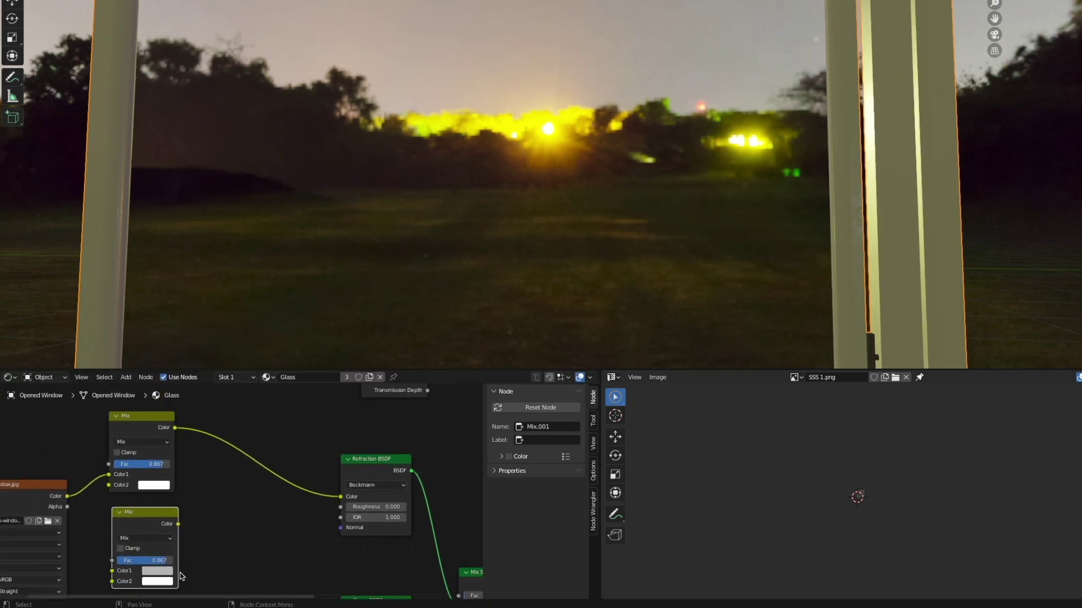
{"action": "left_click_drag", "start_coordinate": [64, 498], "coordinate": [113, 570]}
{"action": "left_click", "coordinate": [157, 582]}
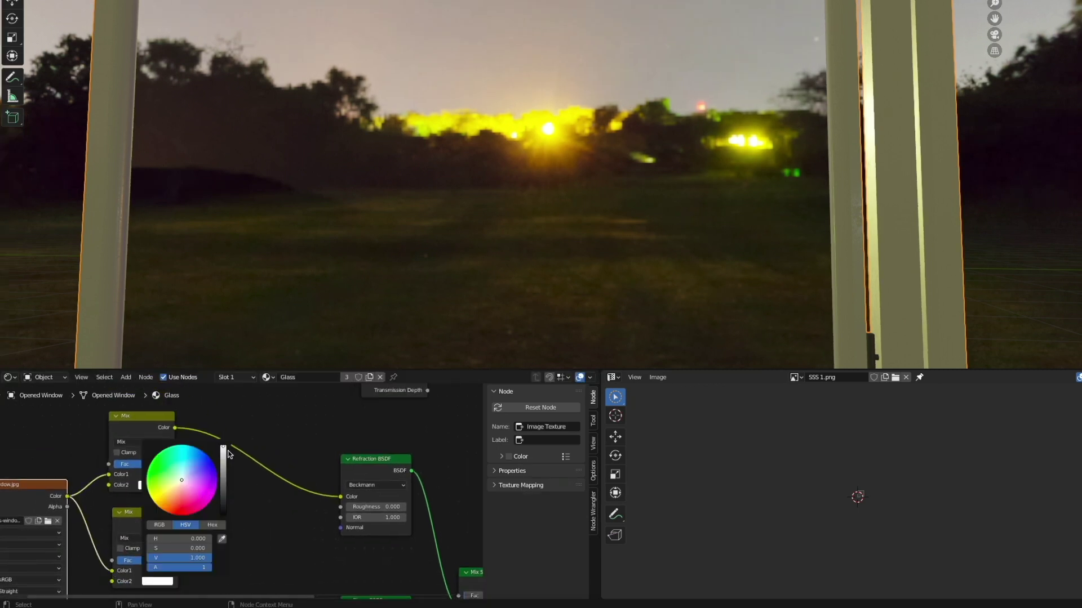
{"action": "mouse_move", "coordinate": [223, 453]}
{"action": "left_mouse_down"}
{"action": "mouse_move", "coordinate": [223, 514]}
{"action": "mouse_move", "coordinate": [341, 507]}
{"action": "left_mouse_up"}
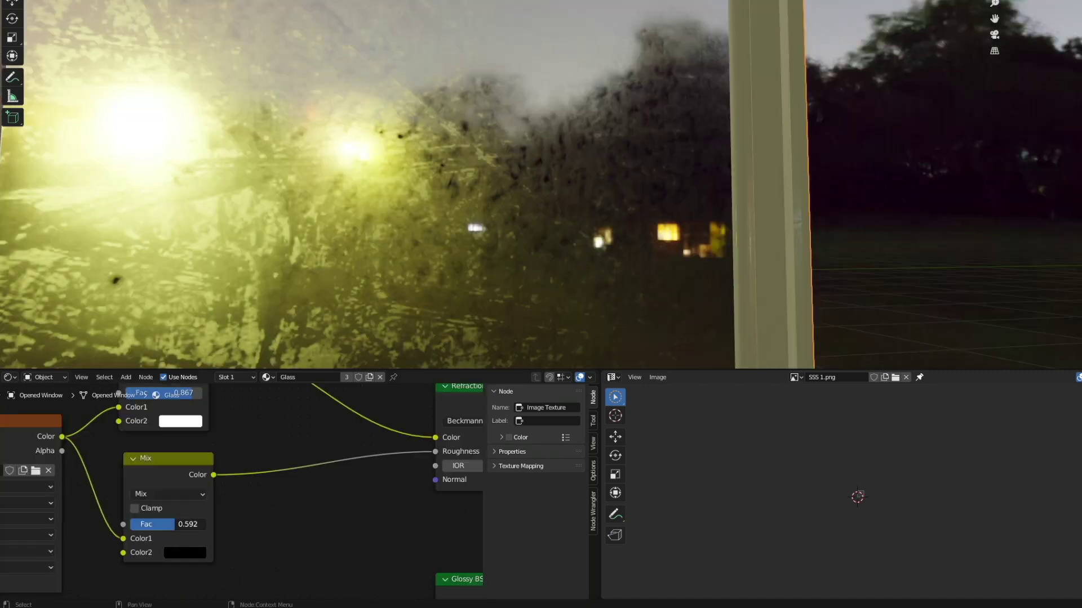
{"action": "left_click_drag", "start_coordinate": [174, 525], "coordinate": [199, 525]}
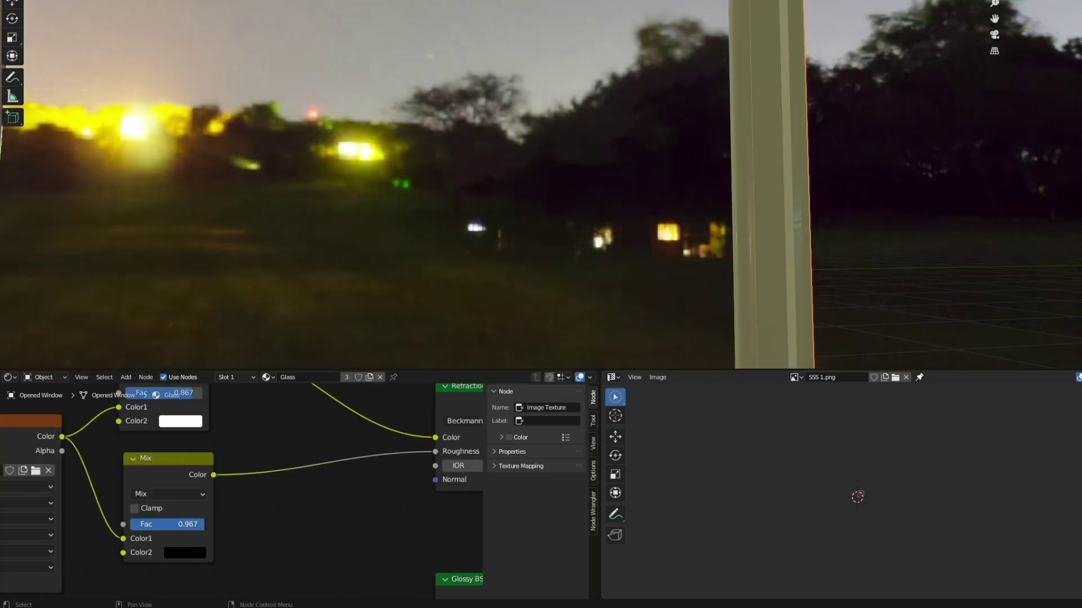
{"action": "key", "text": "space"}
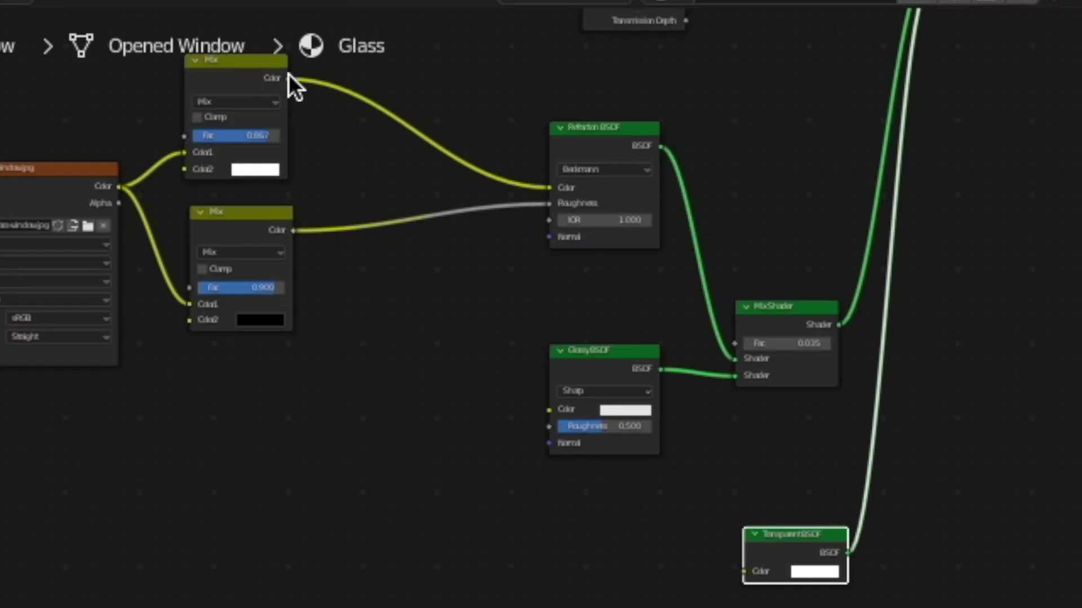
{"action": "left_click_drag", "start_coordinate": [288, 77], "coordinate": [745, 571]}
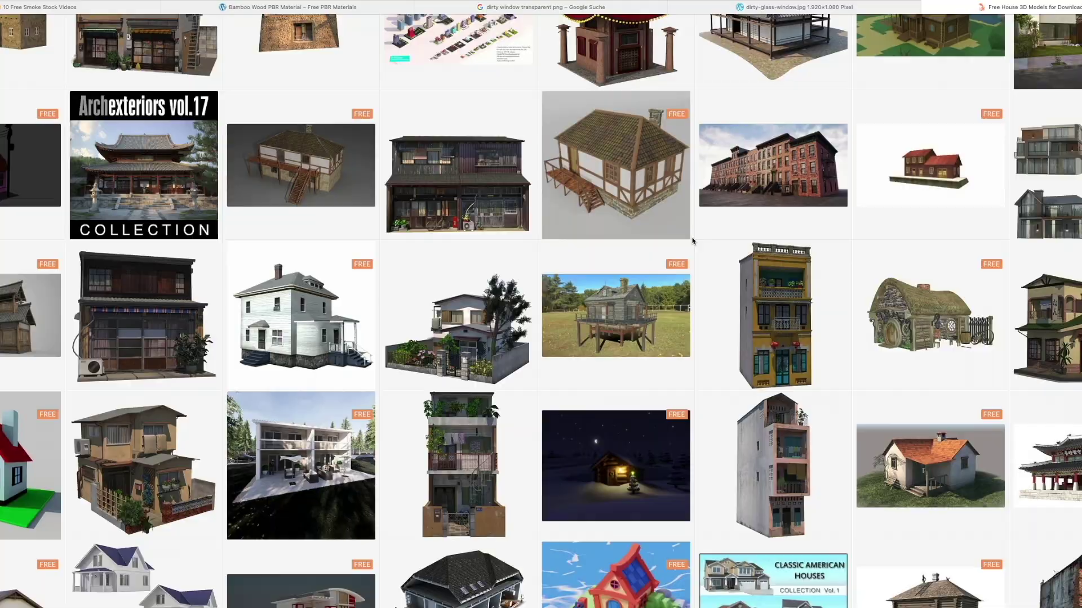
Scroll Free3D's free house models and open the European Old House page.
{"action": "scroll", "coordinate": [850, 500], "scroll_direction": "down", "scroll_amount": 5}
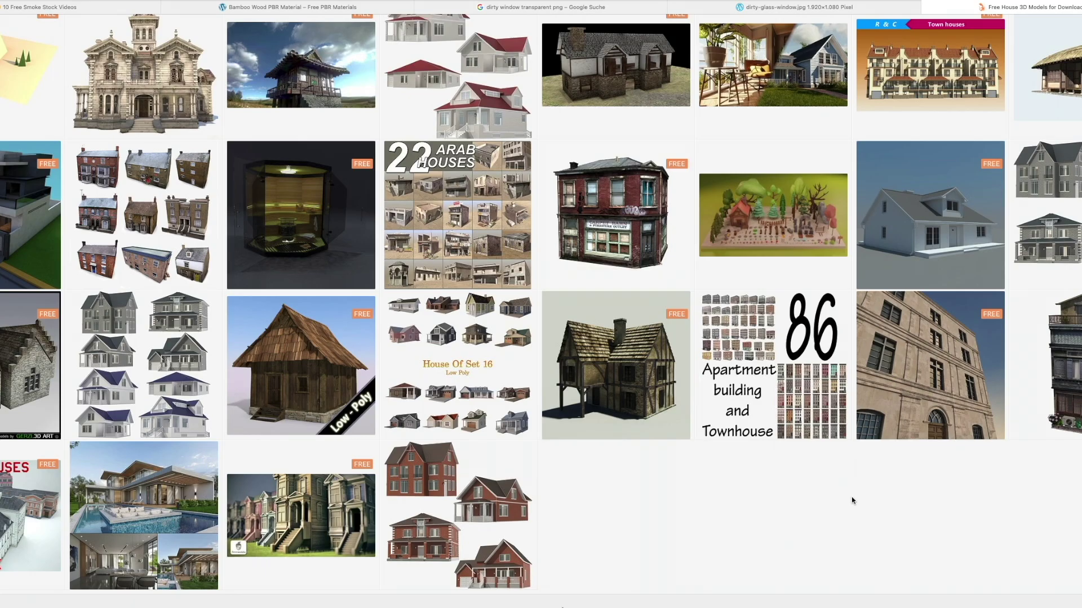
{"action": "left_click", "coordinate": [625, 218]}
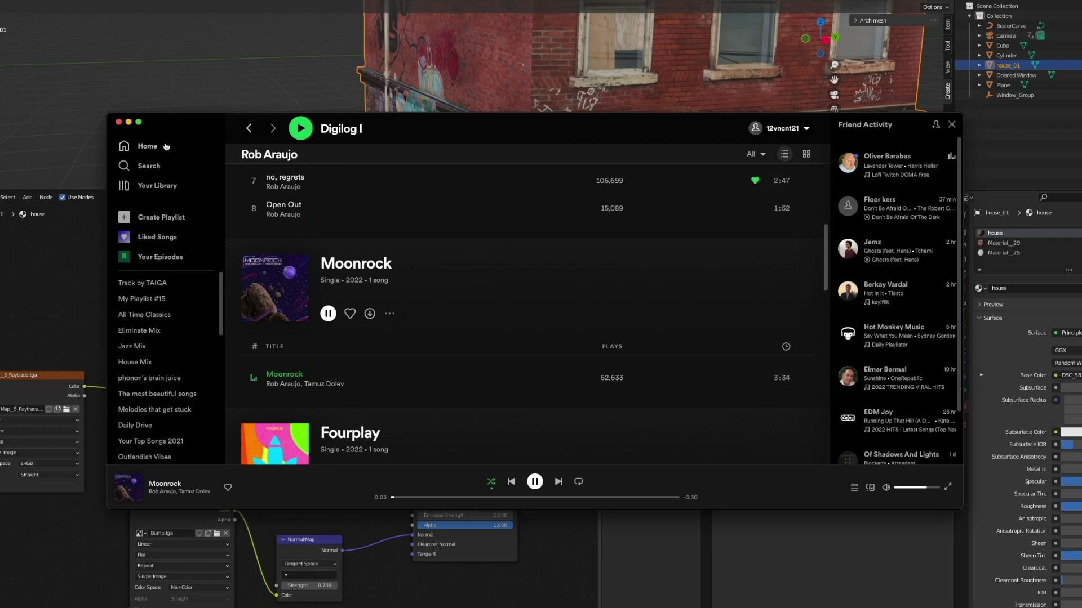
Minimize the music player and bring up the Add menu in the 3D Viewport.
{"action": "left_click", "coordinate": [128, 123]}
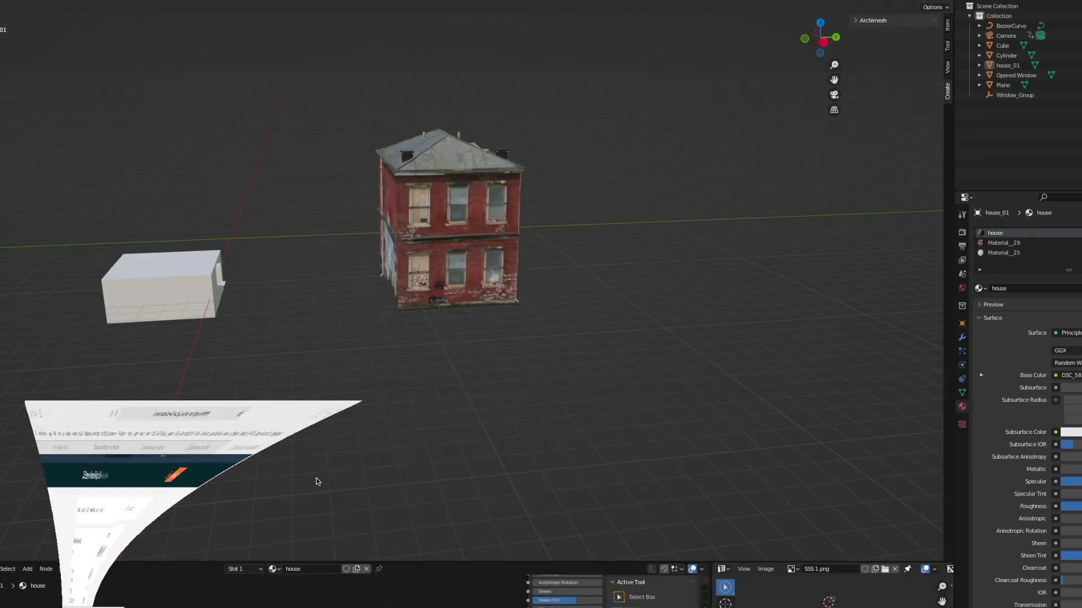
{"action": "key", "text": "shift+a"}
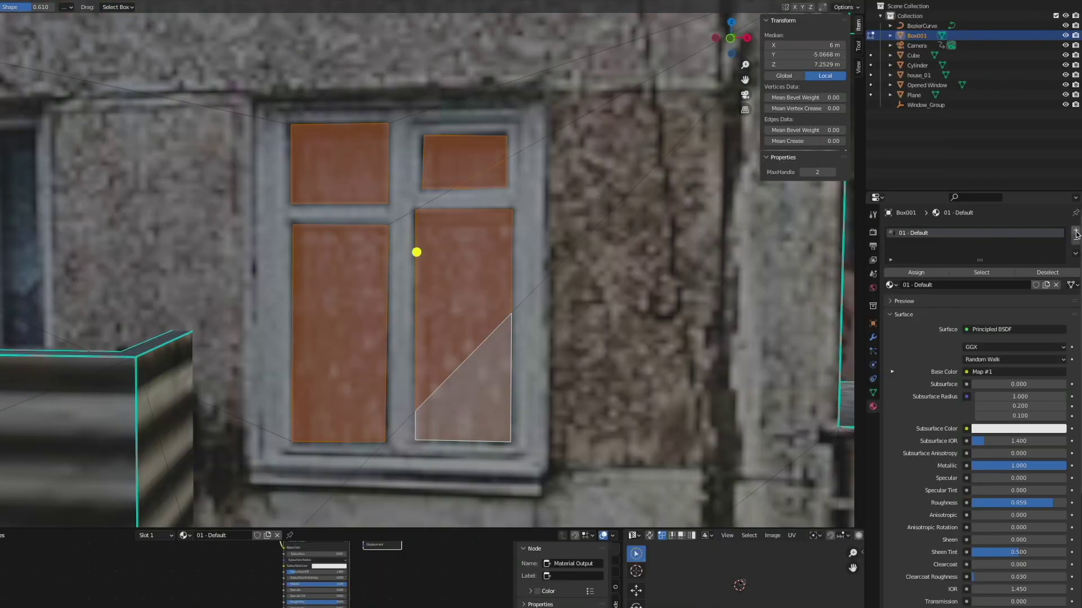
Assign new Material.005 to Box001's window faces; bring the saved tower photo in as a texture node.
{"action": "left_click", "coordinate": [1075, 232]}
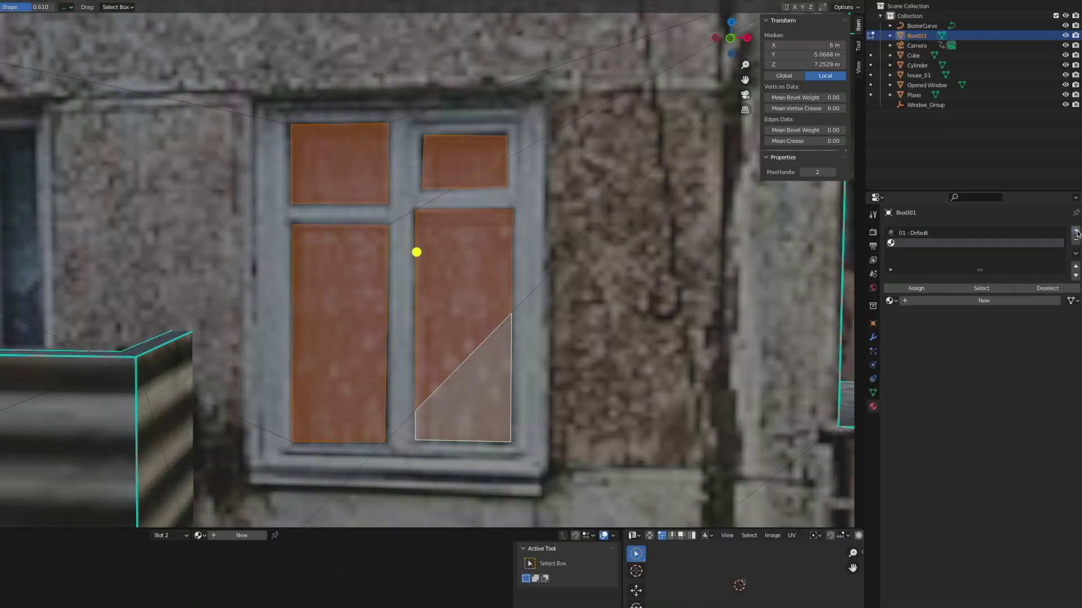
{"action": "left_click", "coordinate": [914, 301]}
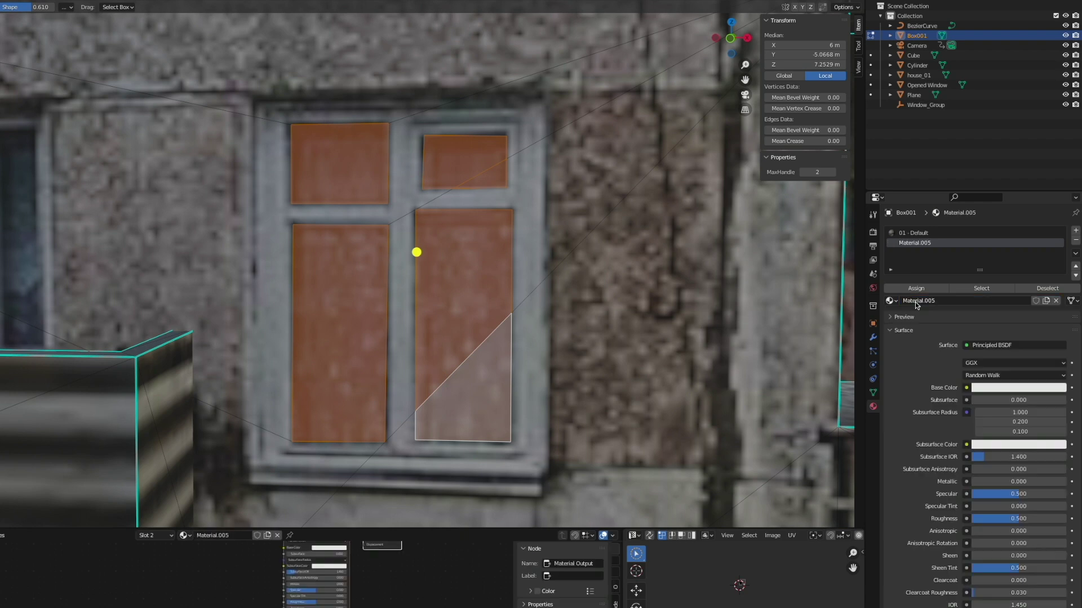
{"action": "left_click", "coordinate": [916, 289]}
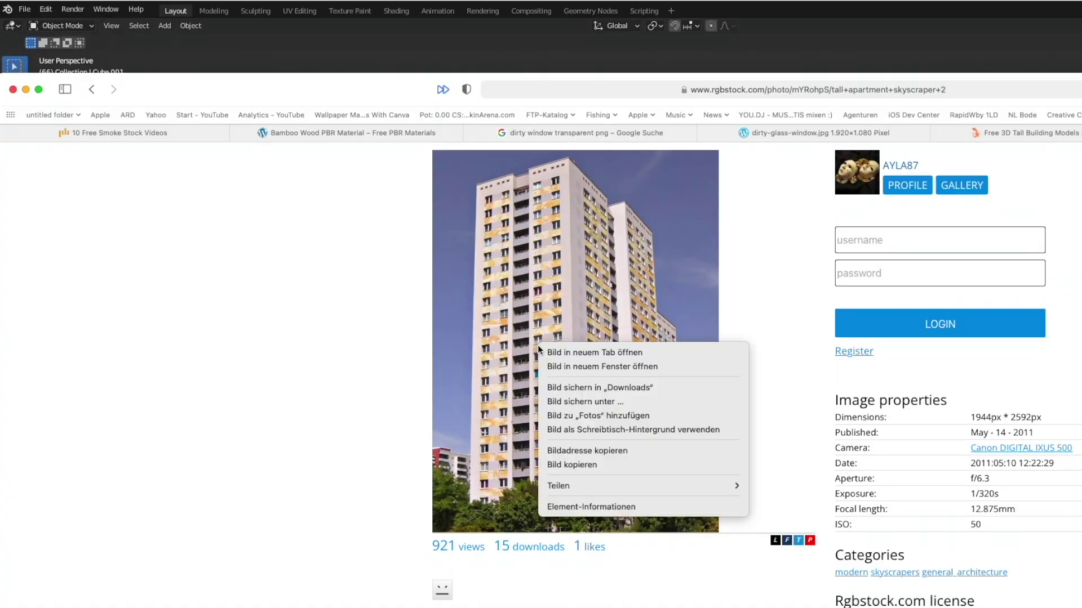
{"action": "left_click", "coordinate": [603, 402]}
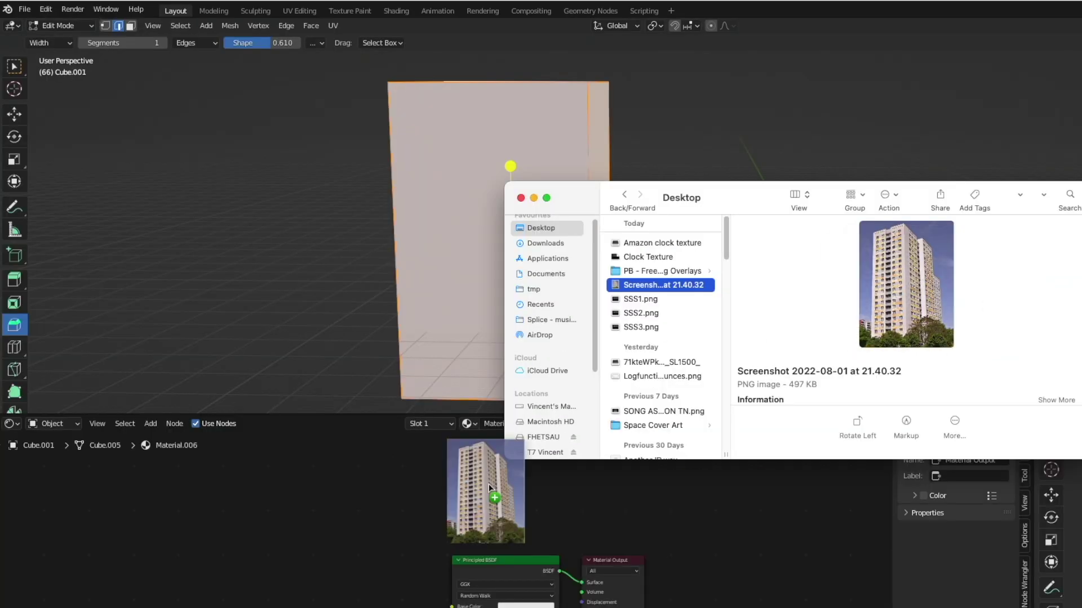
{"action": "left_click_drag", "start_coordinate": [652, 280], "coordinate": [262, 580]}
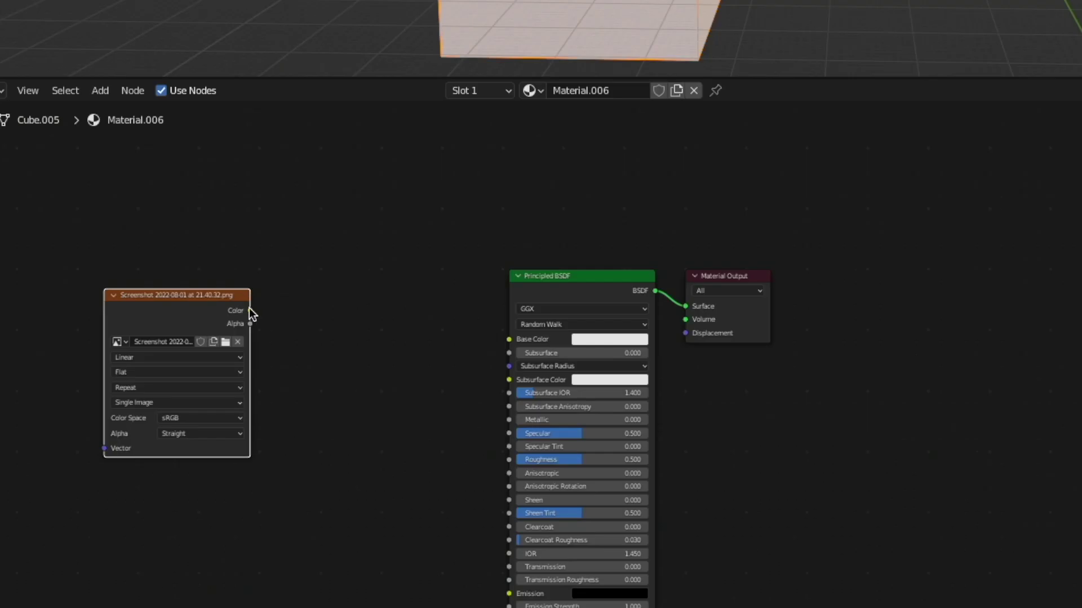
Link the tower photo to Base Color and project Cube.005's UVs from view within bounds.
{"action": "left_click_drag", "start_coordinate": [250, 310], "coordinate": [518, 337]}
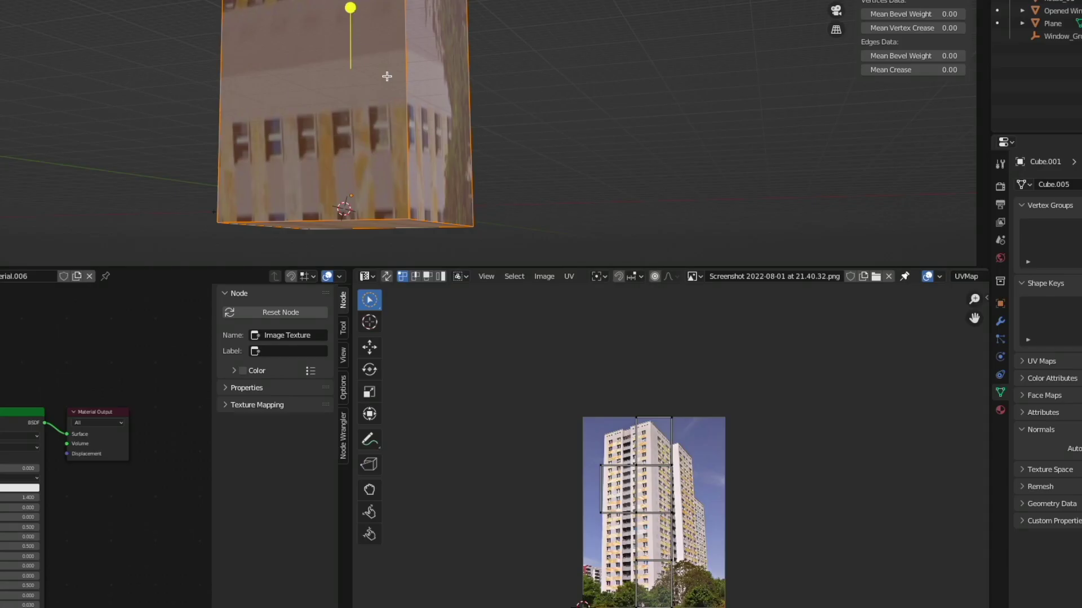
{"action": "key", "text": "u"}
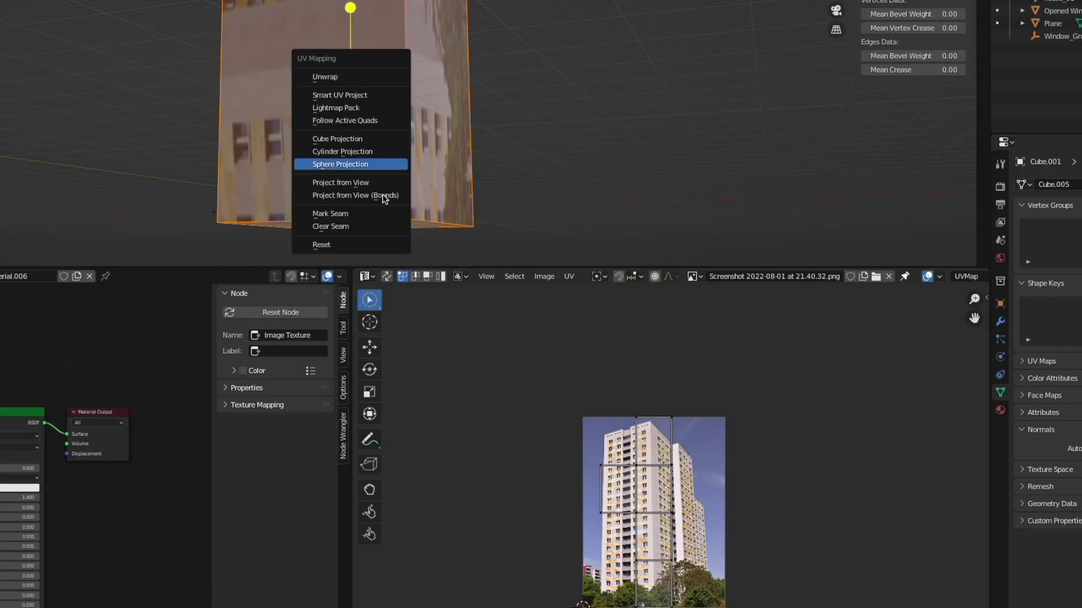
{"action": "left_click", "coordinate": [383, 197]}
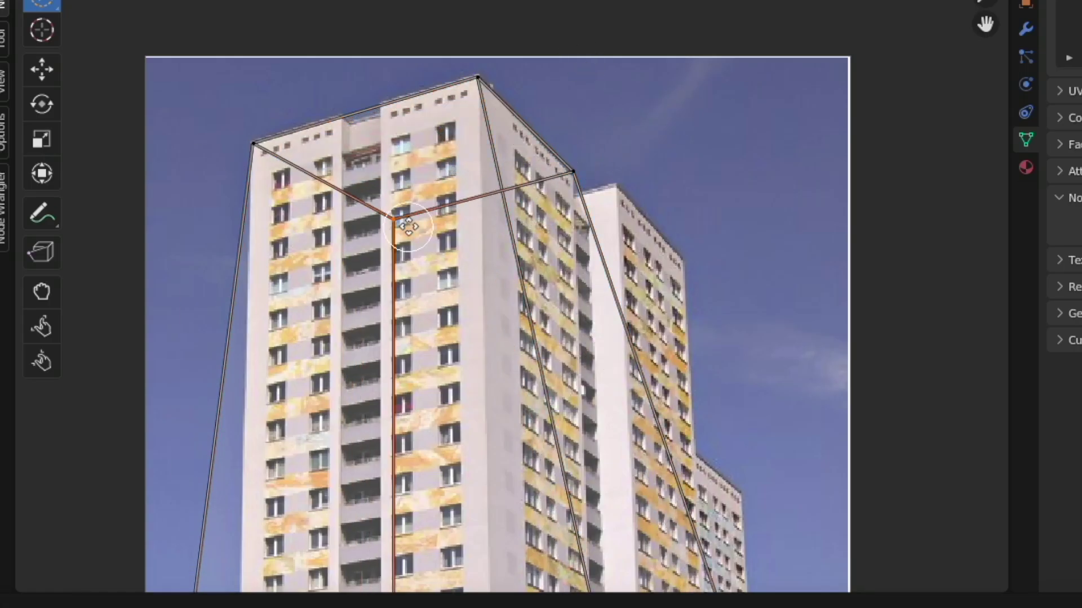
Fit the UV corners to the building's outline and check the result through the camera.
{"action": "scroll", "coordinate": [683, 551], "scroll_direction": "down", "scroll_amount": 4}
{"action": "scroll", "coordinate": [595, 387], "scroll_direction": "up", "scroll_amount": 6}
{"action": "scroll", "coordinate": [393, 131], "scroll_direction": "down", "scroll_amount": 5}
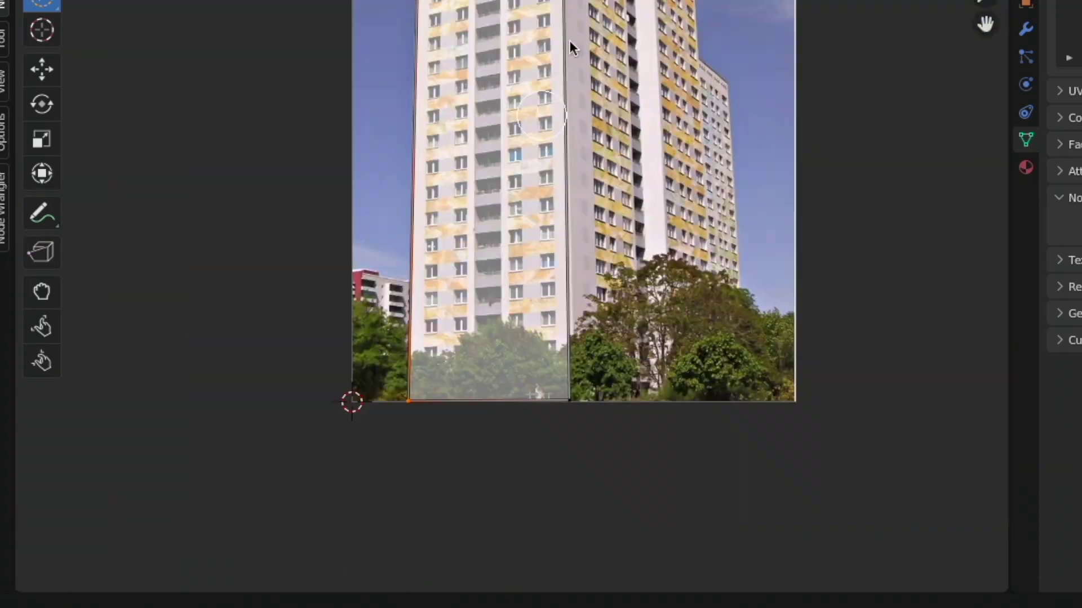
{"action": "scroll", "coordinate": [717, 382], "scroll_direction": "up", "scroll_amount": 4}
{"action": "key", "text": "g"}
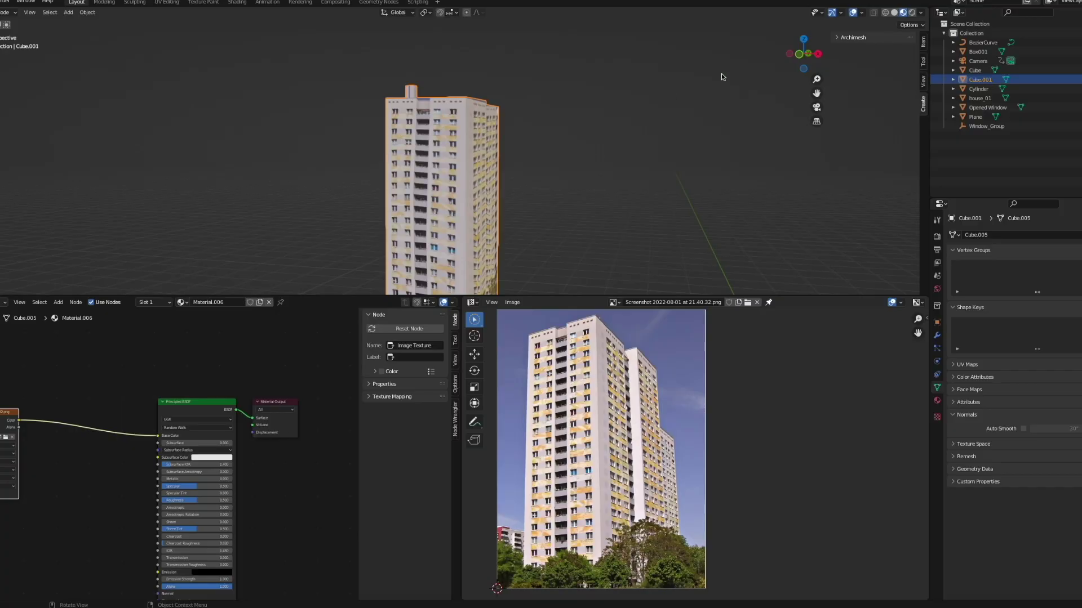
{"action": "key", "text": "KP_0"}
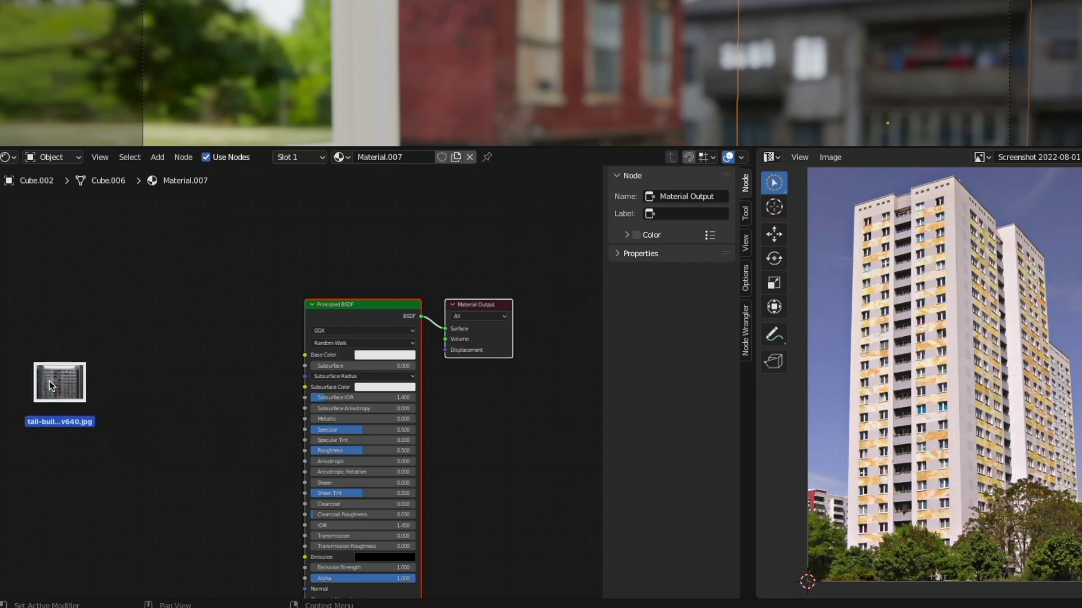
Add the tall building photo as a linked texture and knife-cut a window outline.
{"action": "left_click_drag", "start_coordinate": [49, 381], "coordinate": [51, 383]}
{"action": "left_click_drag", "start_coordinate": [151, 393], "coordinate": [311, 355]}
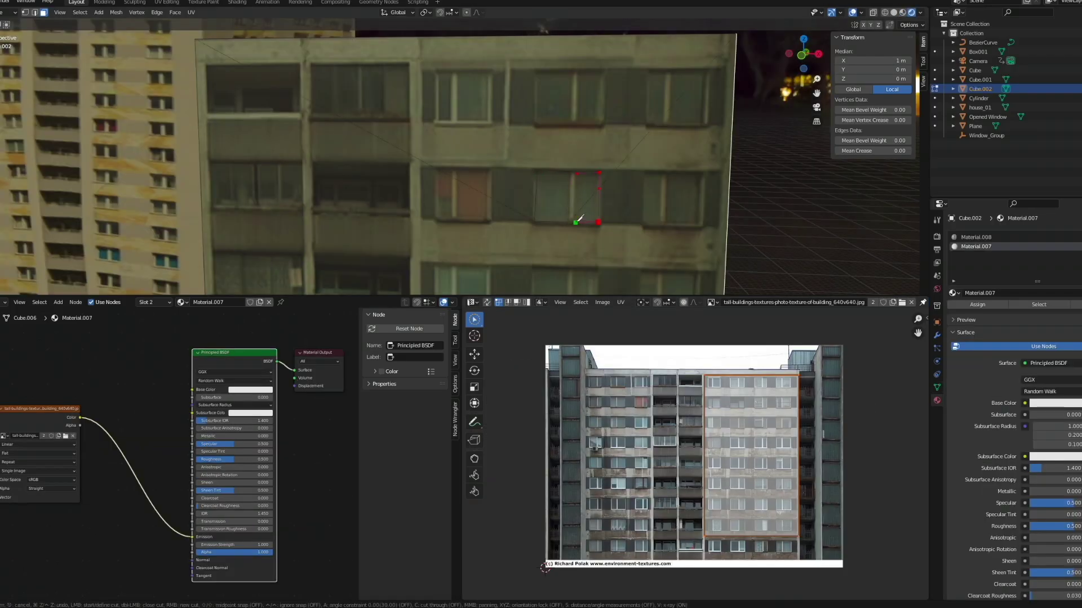
{"action": "key", "text": "Return"}
{"action": "scroll", "coordinate": [563, 225], "scroll_direction": "up", "scroll_amount": 6}
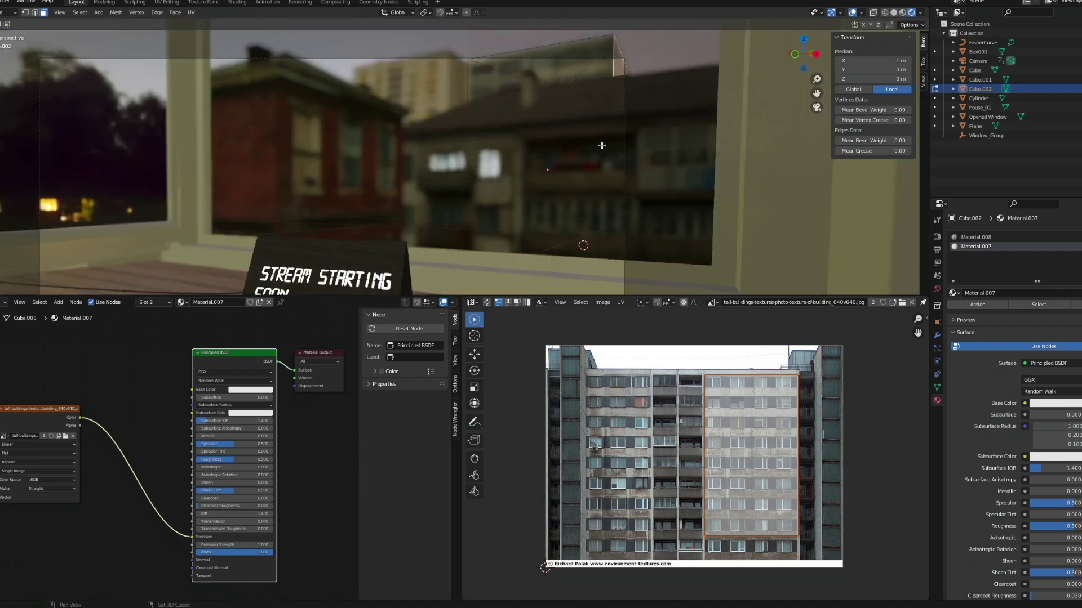
Move Cube.002 outside the window and assign Material.007 to the cut window faces.
{"action": "key", "text": "g"}
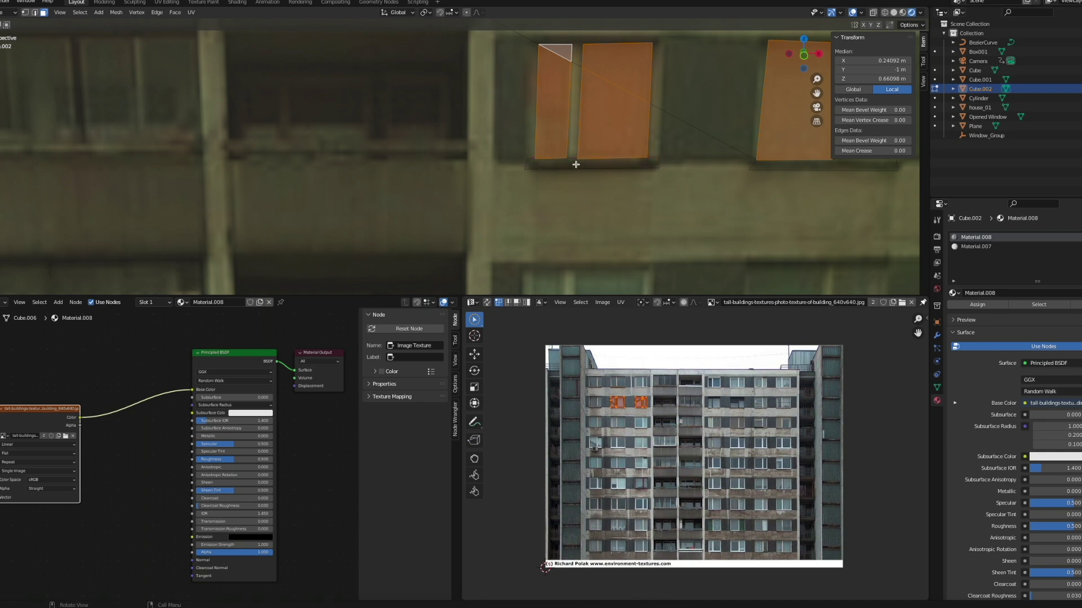
{"action": "left_click", "coordinate": [1004, 248]}
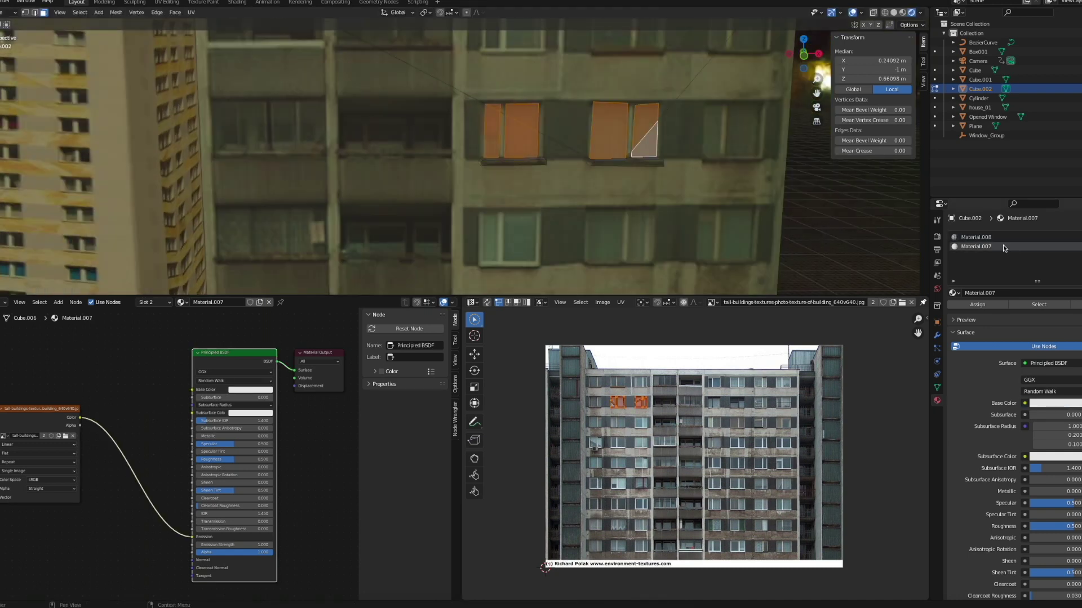
{"action": "left_click", "coordinate": [975, 305]}
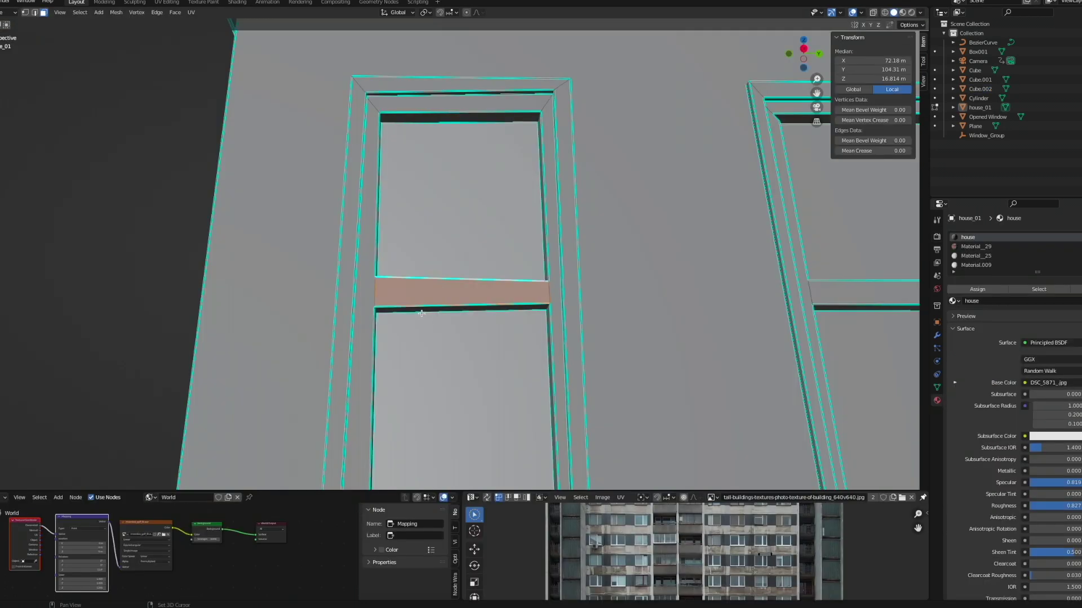
Shift the peach face strip up along the Z axis, then unwrap the window faces.
{"action": "left_click_drag", "start_coordinate": [422, 314], "coordinate": [446, 311]}
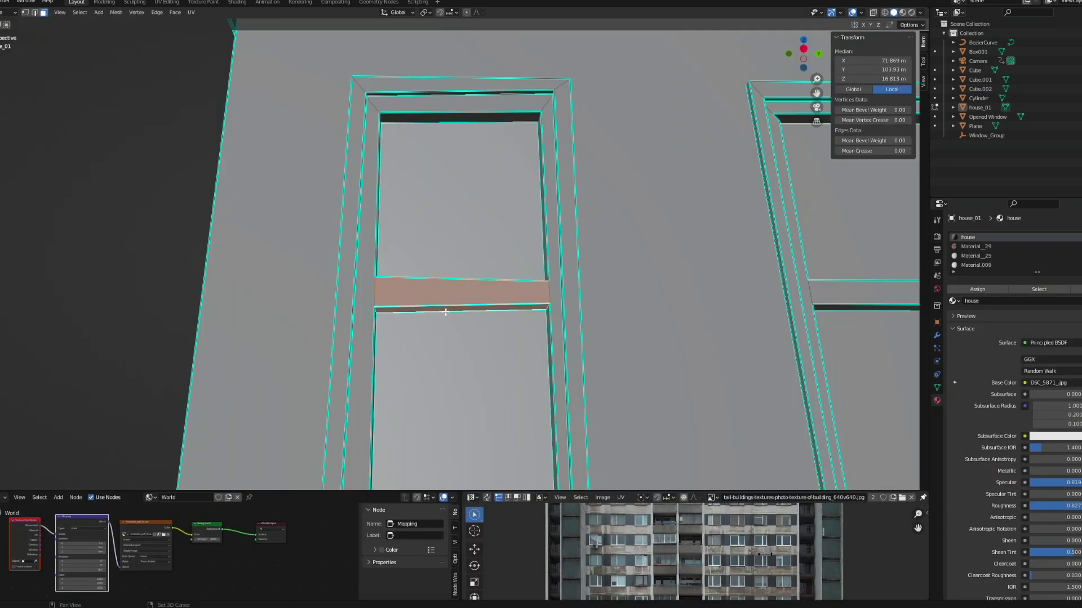
{"action": "key", "text": "g"}
{"action": "key", "text": "z"}
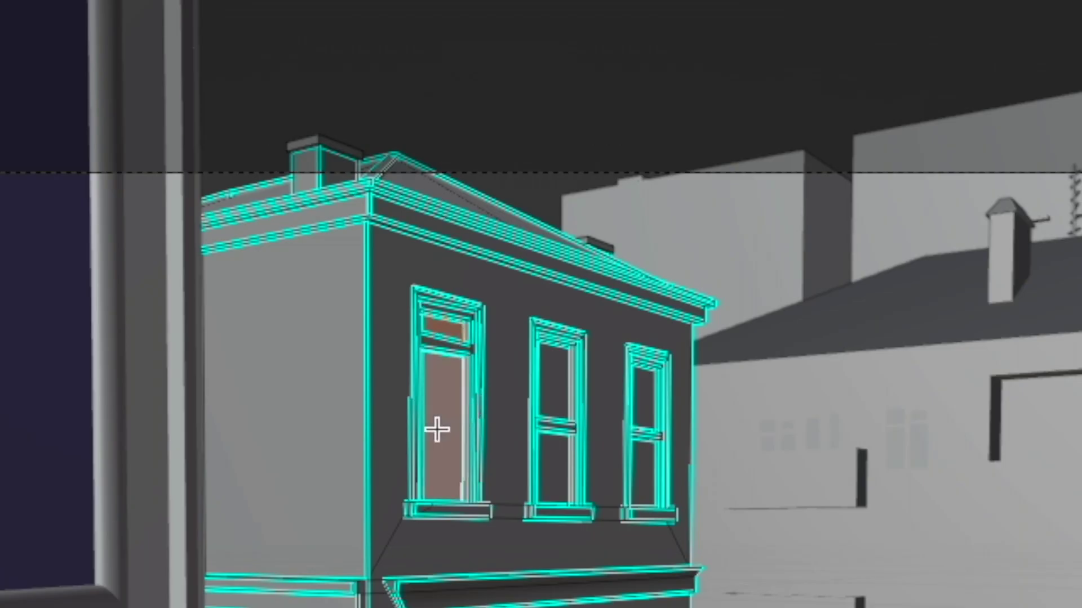
{"action": "key", "text": "u"}
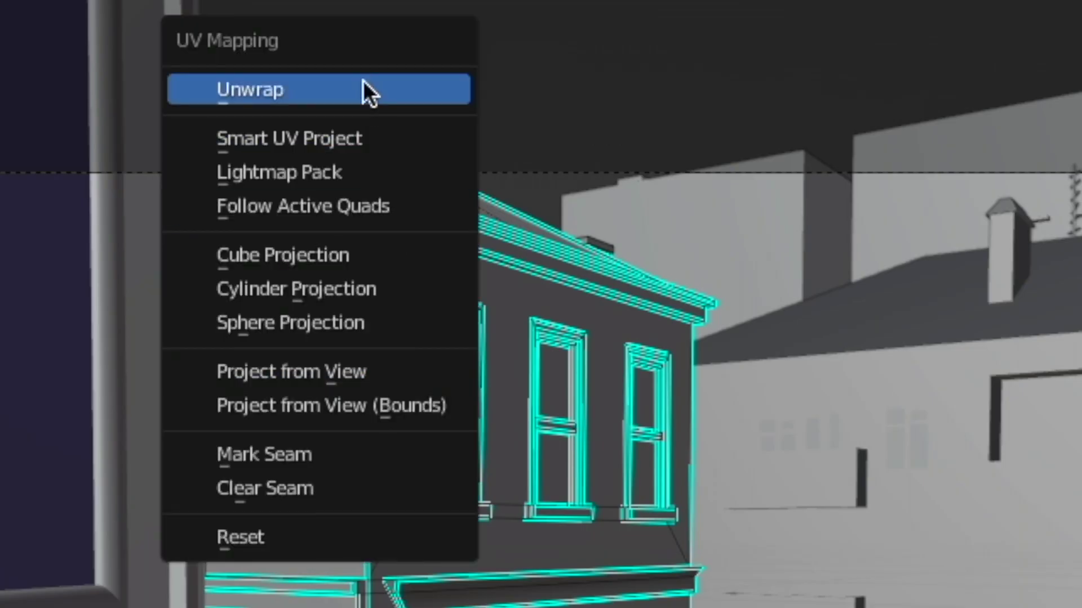
{"action": "left_click", "coordinate": [362, 89]}
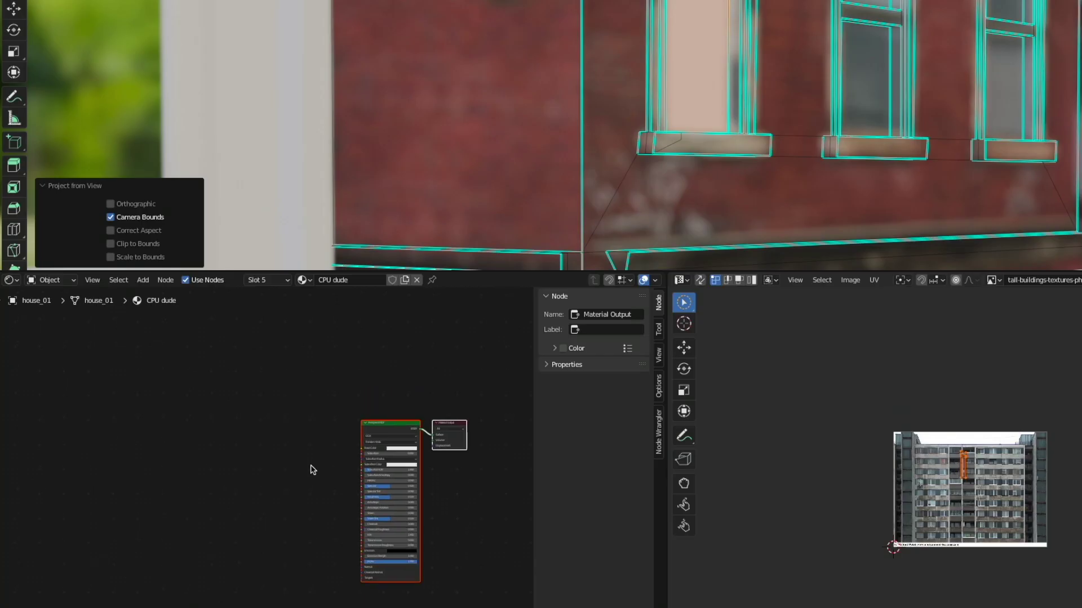
Add an Image Texture node playing Vfx Dude0001-0234.mp4 and move it down-left in the node tree.
{"action": "key", "text": "shift+a"}
{"action": "type", "text": "image"}
{"action": "key", "text": "Return"}
{"action": "left_click", "coordinate": [231, 388]}
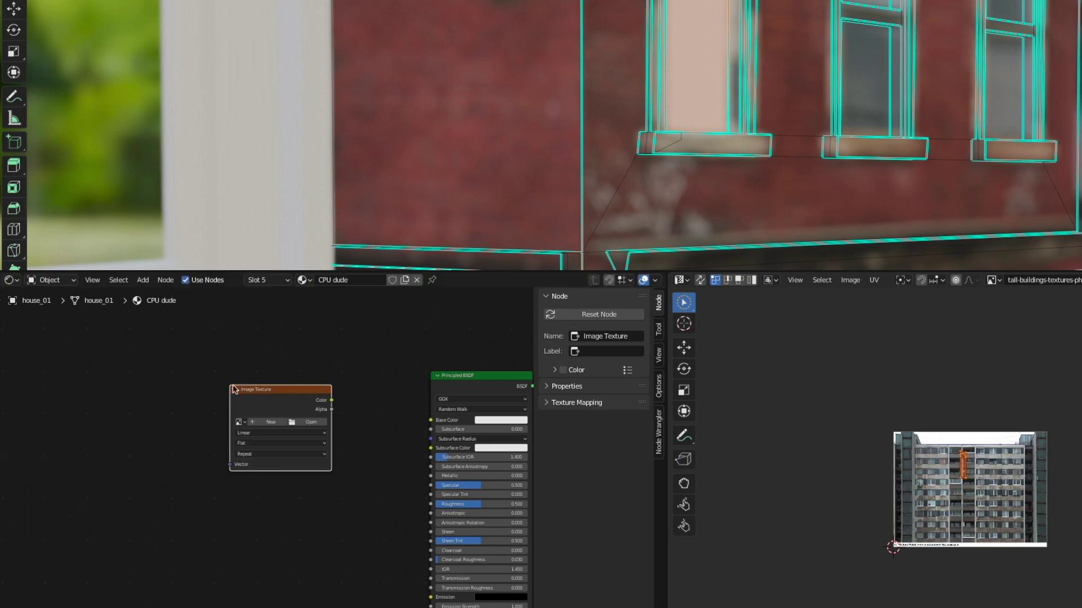
{"action": "left_click", "coordinate": [304, 422]}
{"action": "left_click", "coordinate": [732, 301]}
{"action": "left_click", "coordinate": [1045, 470]}
{"action": "left_click_drag", "start_coordinate": [290, 390], "coordinate": [431, 598]}
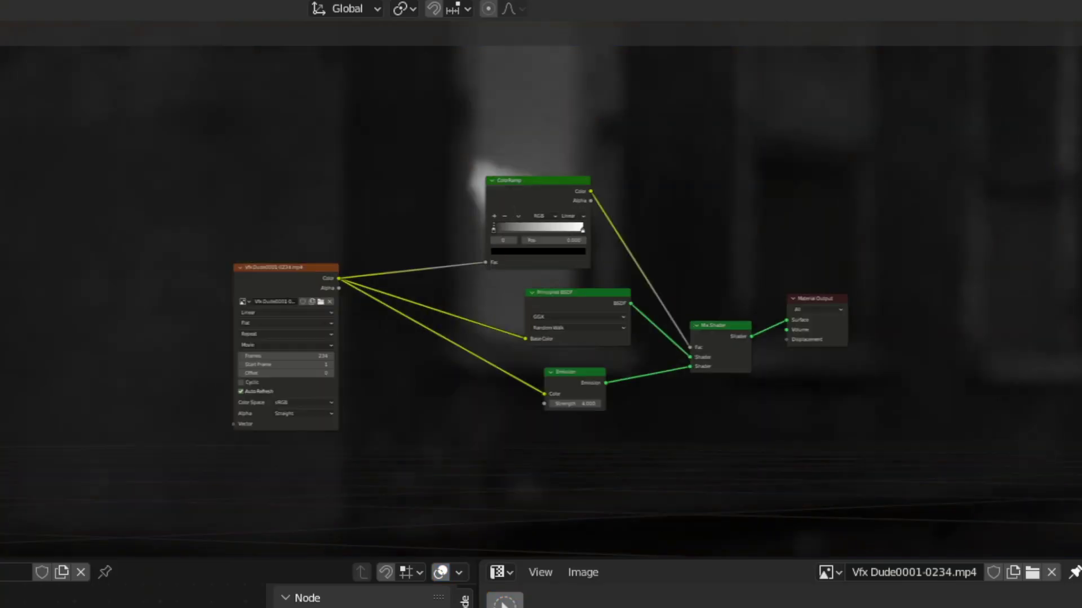
{"action": "scroll", "coordinate": [532, 249], "scroll_direction": "up", "scroll_amount": 3}
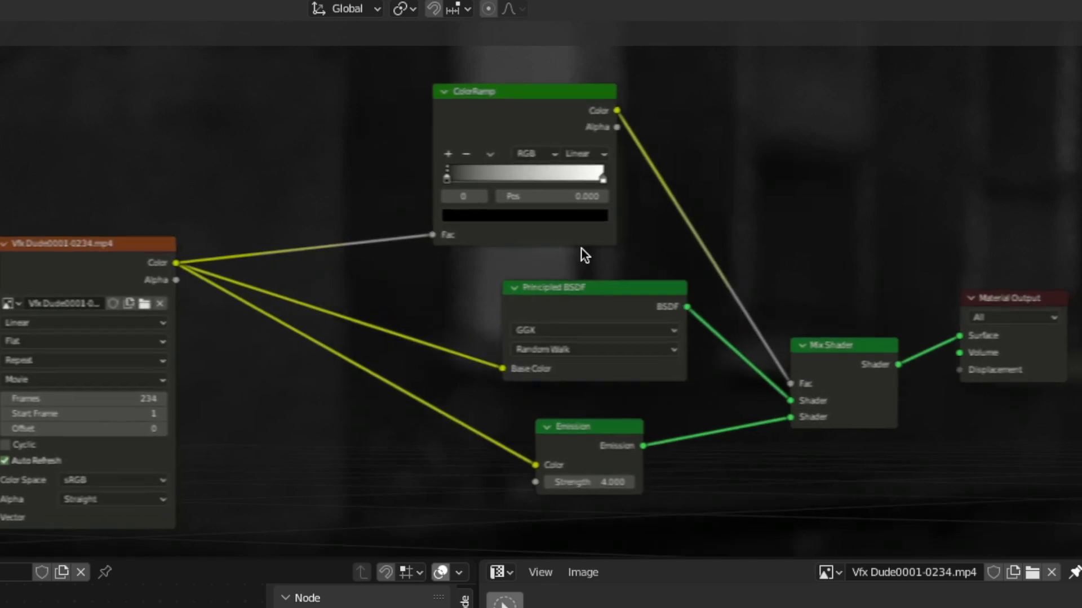